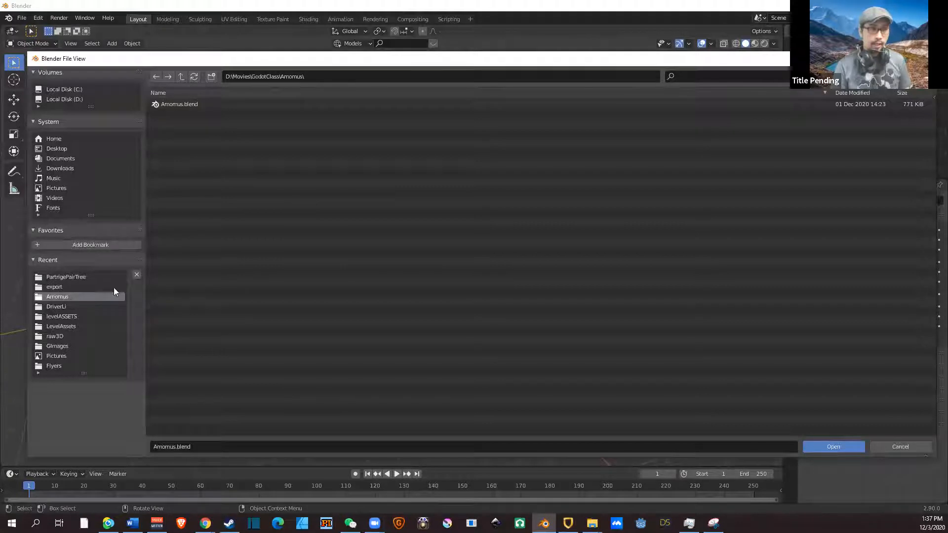
Browse to the Movies folder on the D: drive in the file browser.
left_click(67, 317)
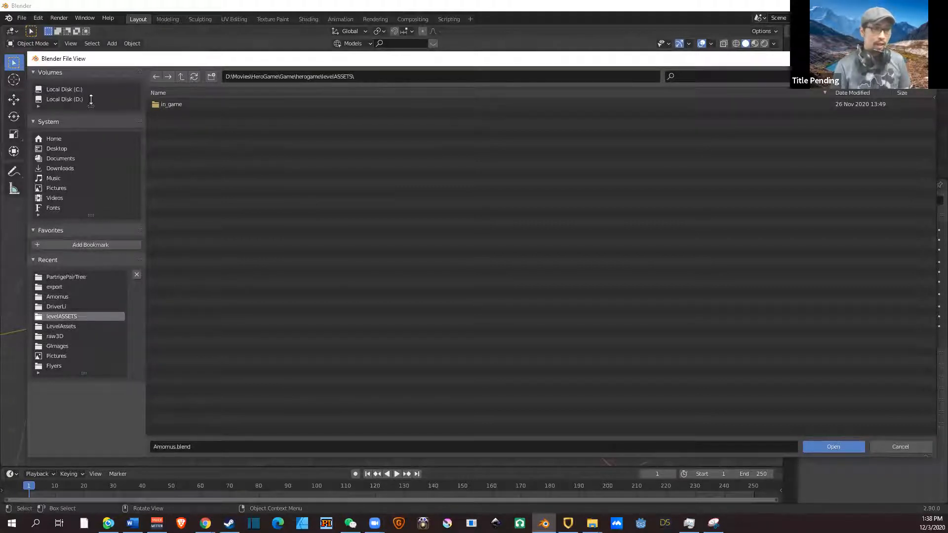
left_click(90, 100)
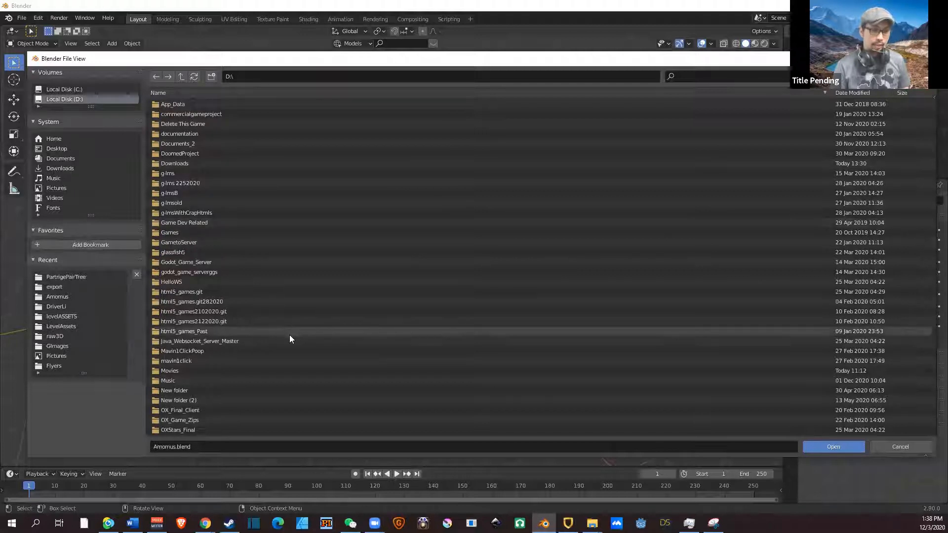
scroll(290, 339, "down", 2)
left_click(230, 351)
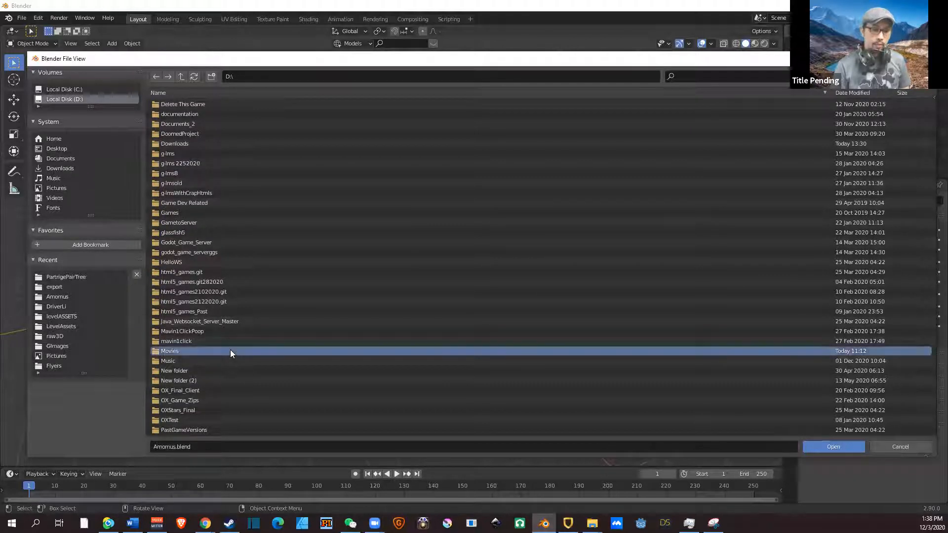
double_click(230, 351)
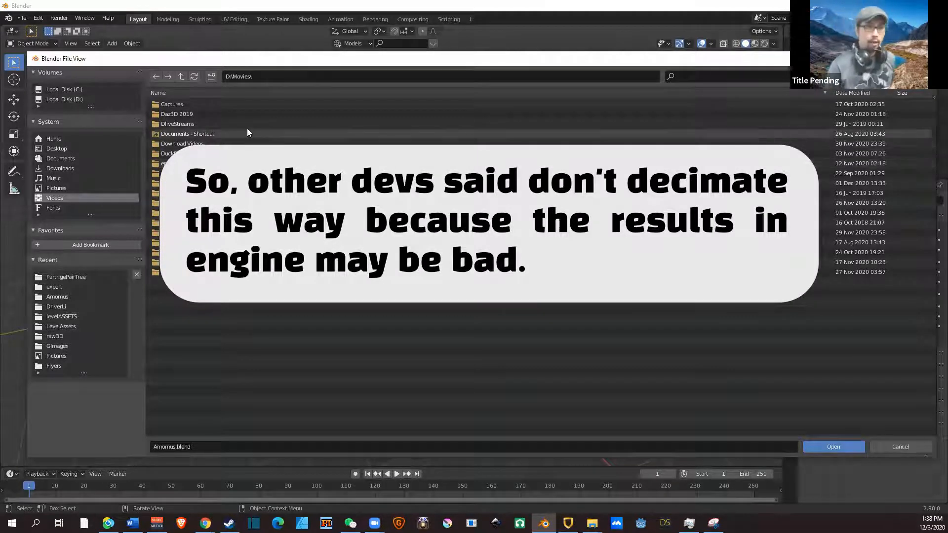
Open Female_Test4Bb.blend from the HeroGame folder.
left_click(215, 118)
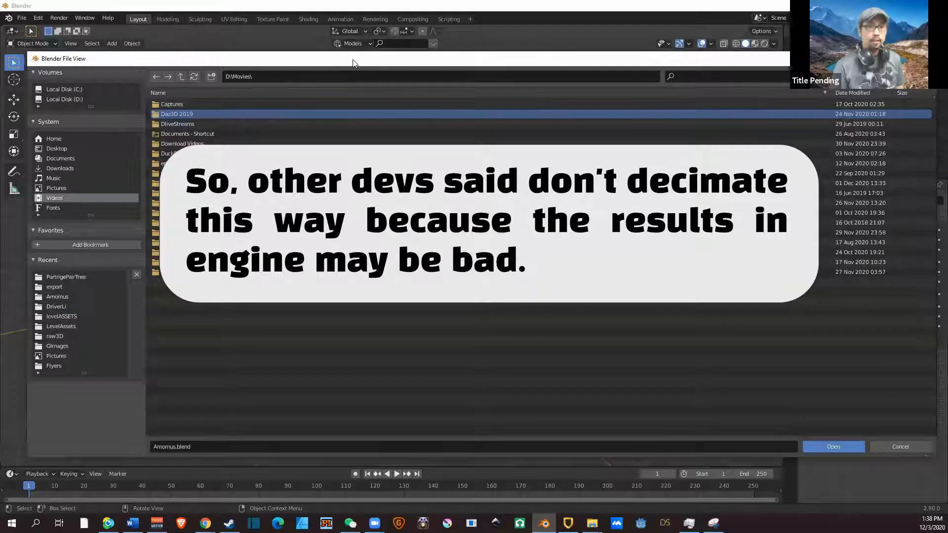
left_click_drag(353, 63, 320, 54)
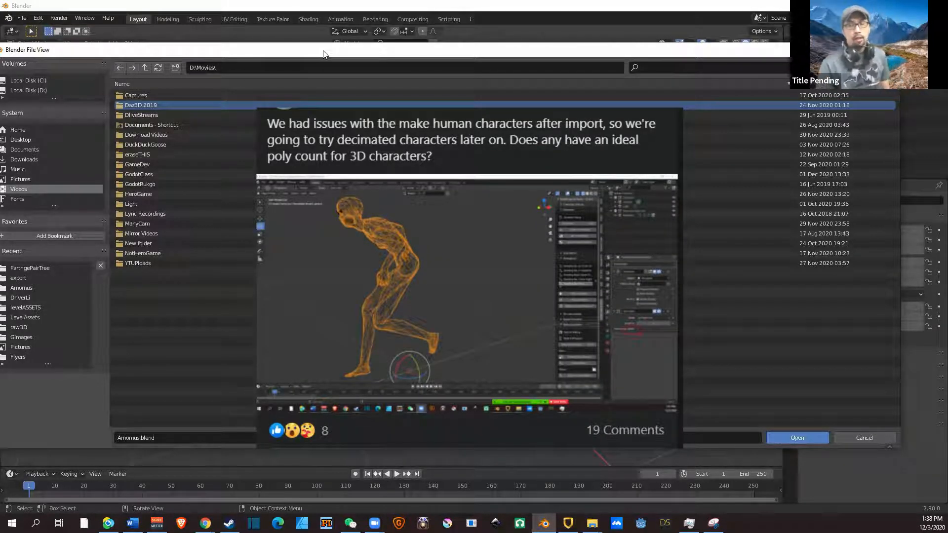
left_click_drag(324, 54, 331, 46)
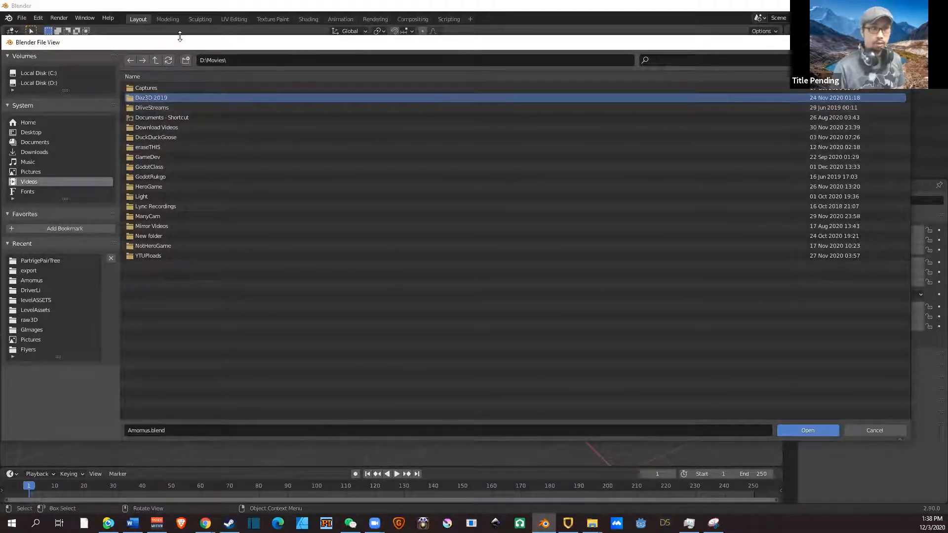
left_click_drag(217, 41, 200, 43)
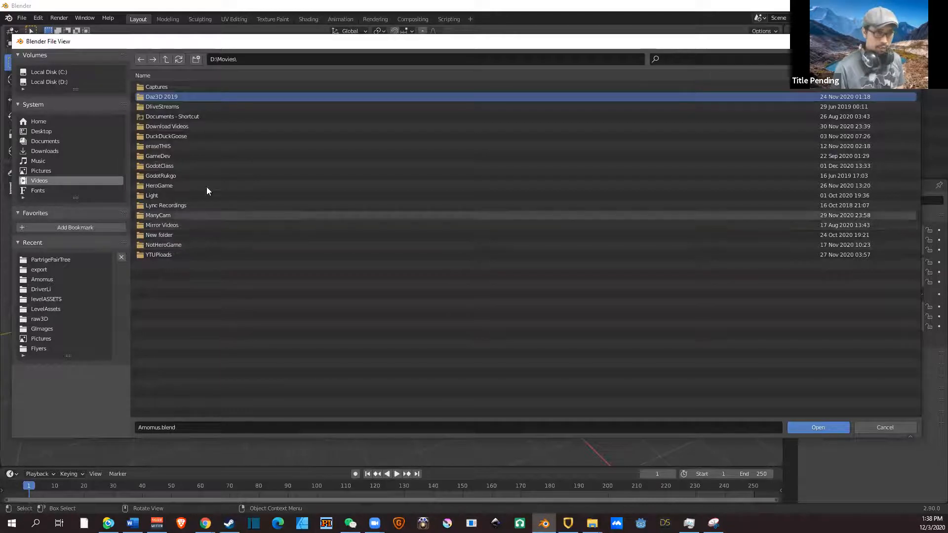
double_click(207, 186)
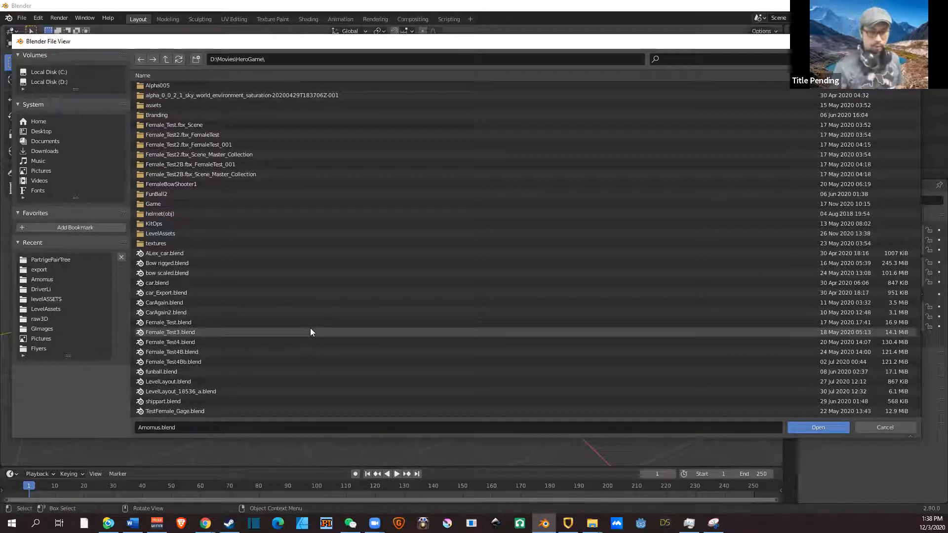
double_click(237, 361)
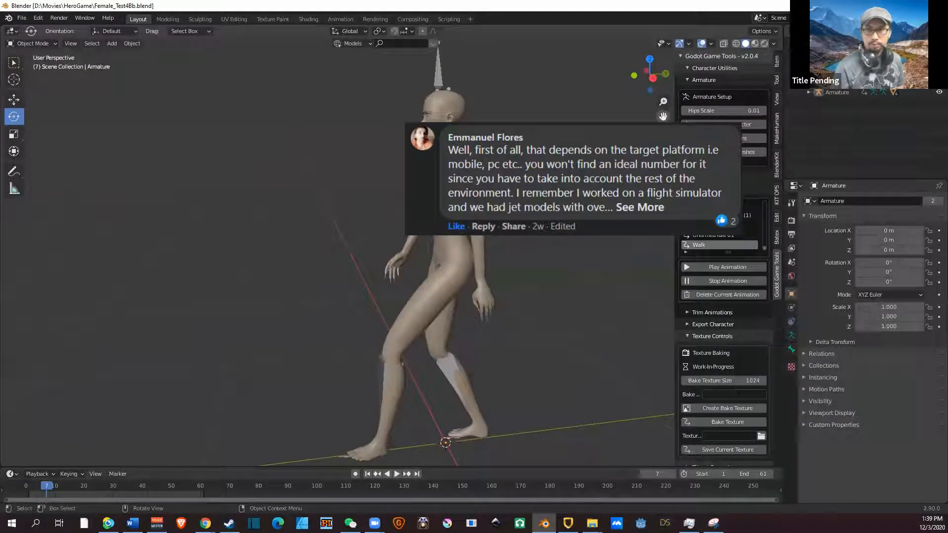
Examine the walking character from the front and compare it in Material Preview and Rendered shading.
scroll(395, 252, "up", 3)
scroll(395, 252, "down", 4)
middle_click_drag(346, 276, 454, 276)
scroll(429, 277, "up", 3)
scroll(429, 277, "down", 3)
middle_click_drag(455, 222, 489, 228)
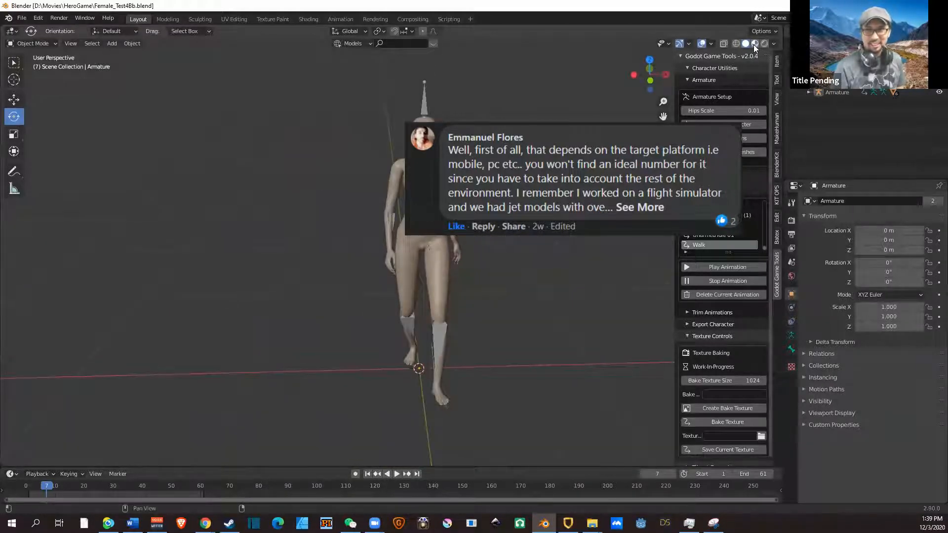
left_click(754, 44)
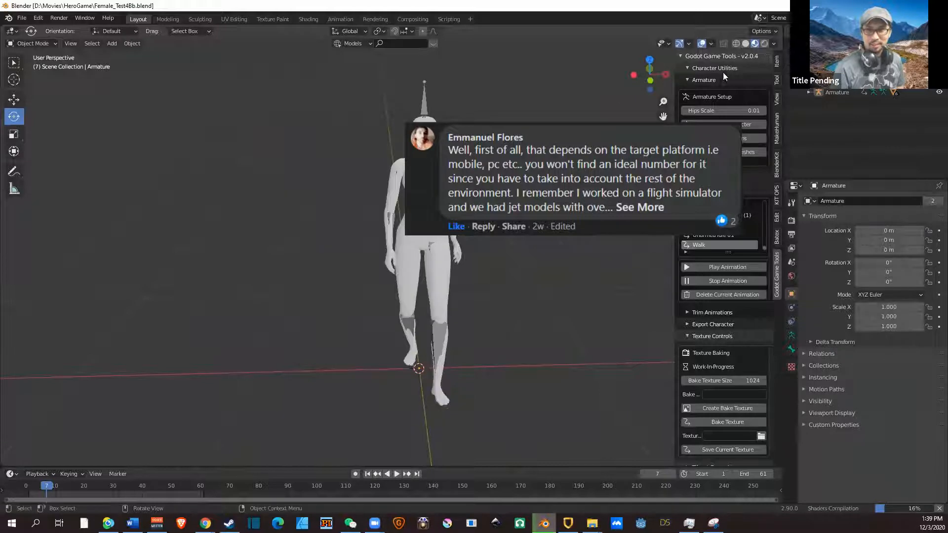
left_click(765, 43)
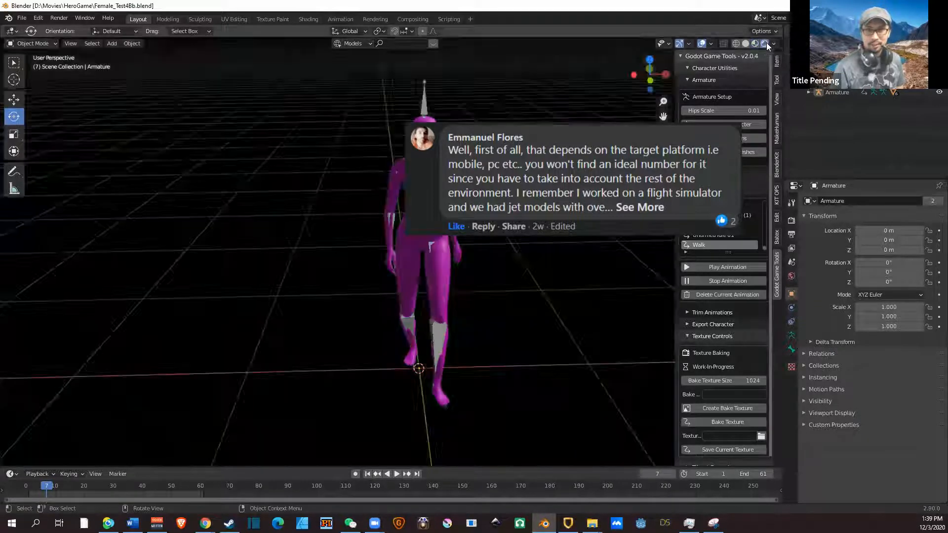
left_click(755, 43)
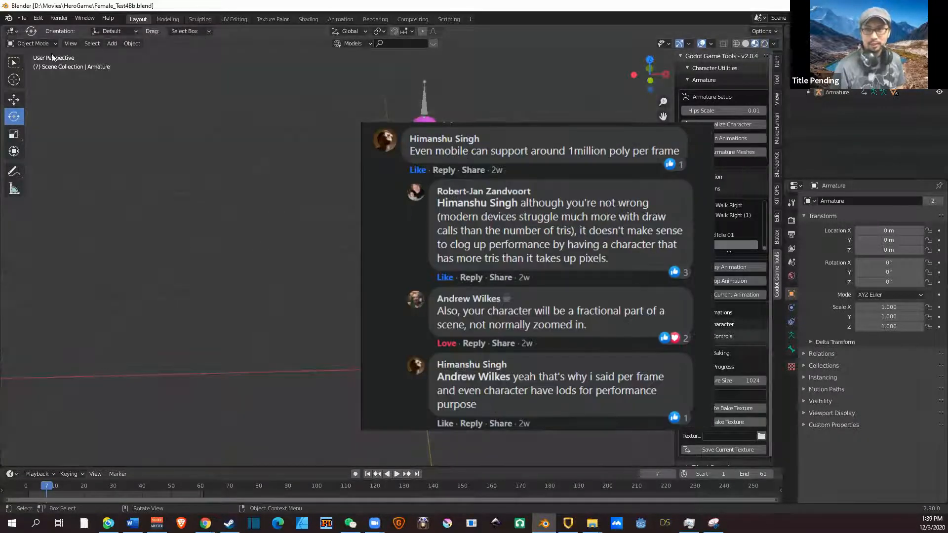
Load Female_Test4Bb.blend from the HeroGame folder again.
left_click(21, 18)
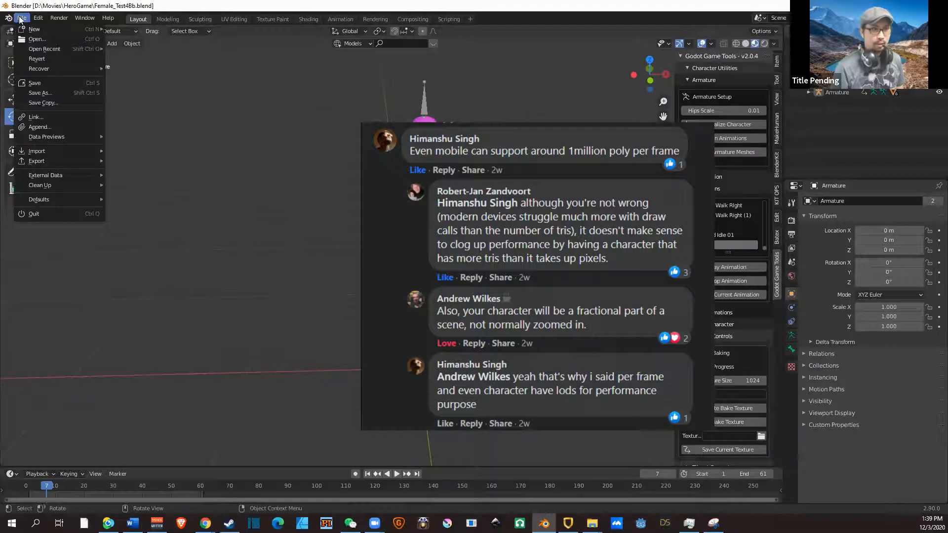
left_click(49, 41)
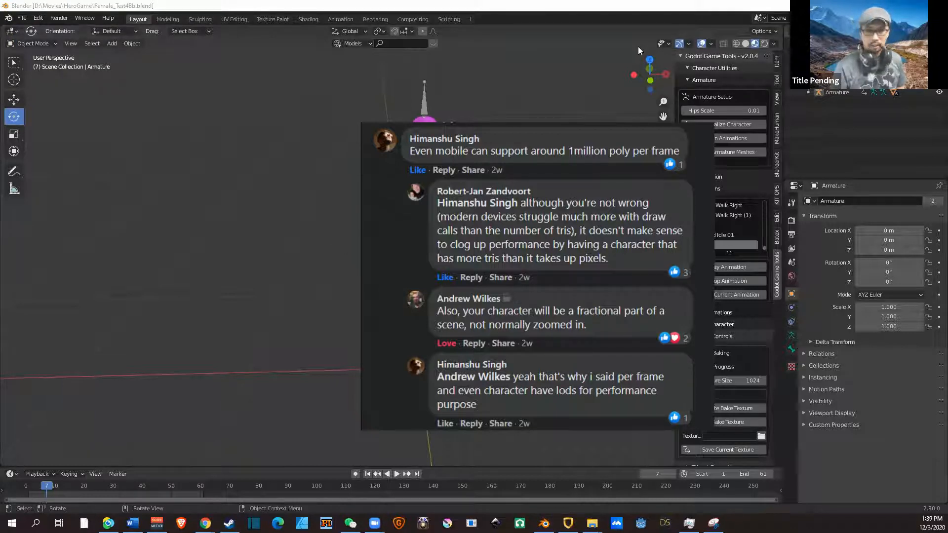
scroll(343, 349, "down", 1)
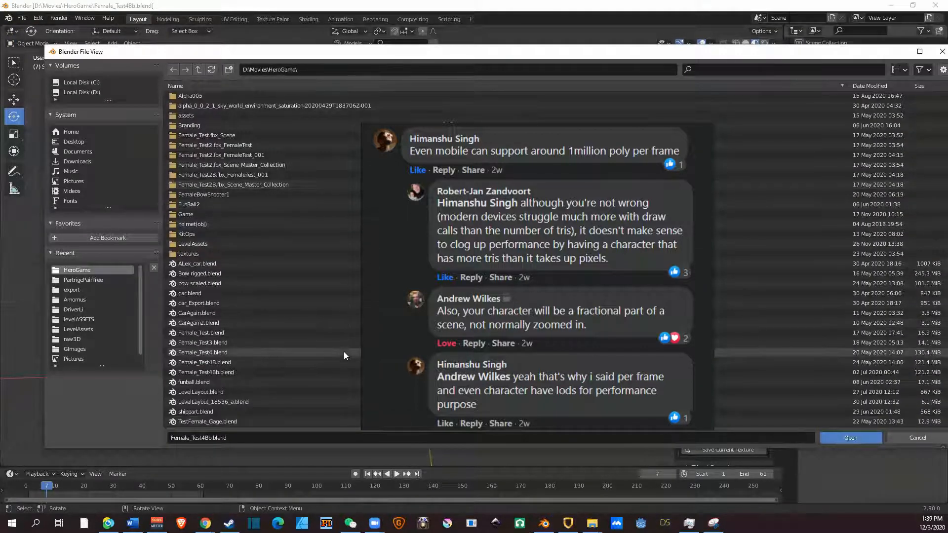
left_click(228, 363)
double_click(228, 363)
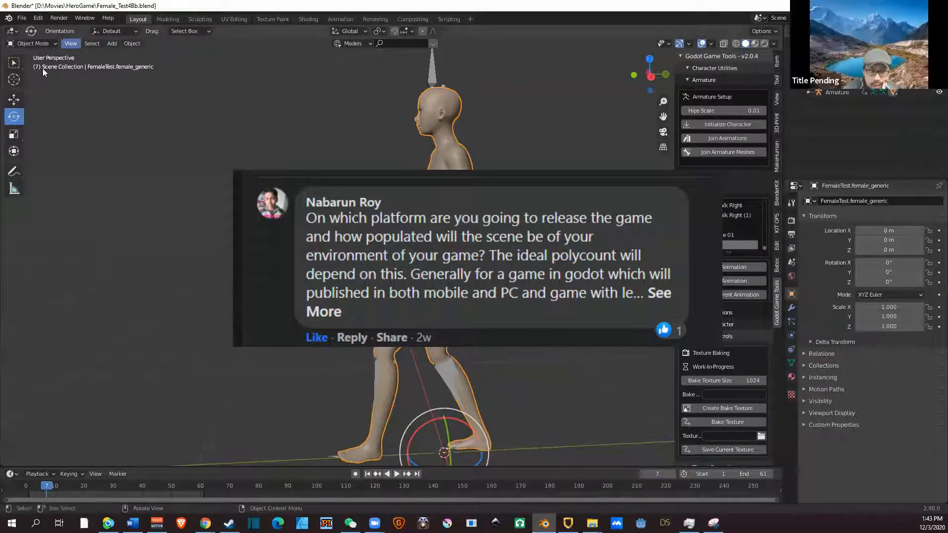
Switch the female character mesh to Edit Mode and return it to Object Mode.
left_click(33, 44)
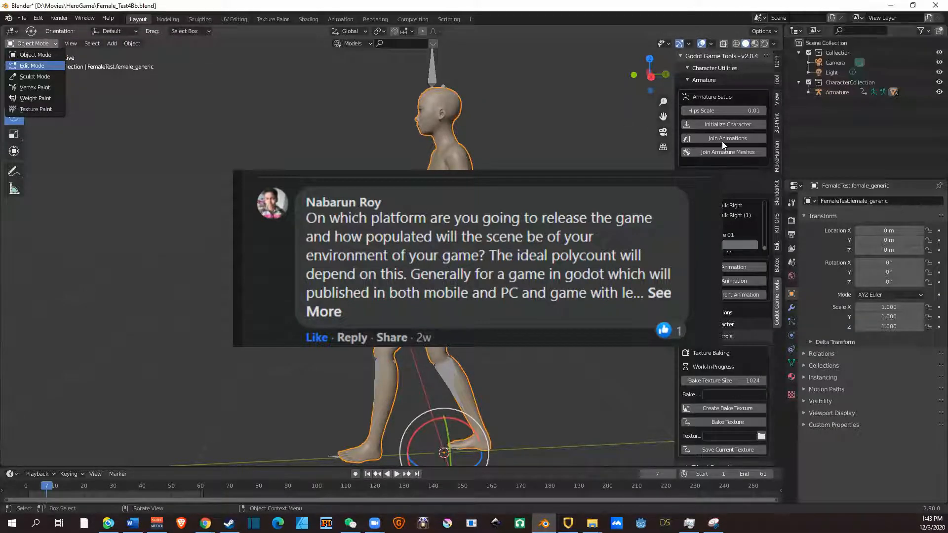
left_click(32, 43)
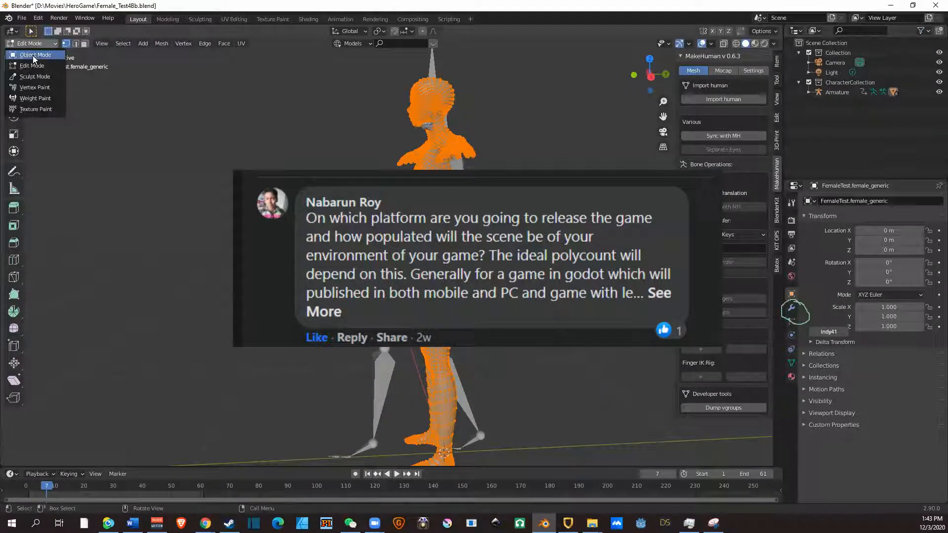
left_click(35, 54)
Add a Decimate modifier to the female character mesh.
left_click(792, 309)
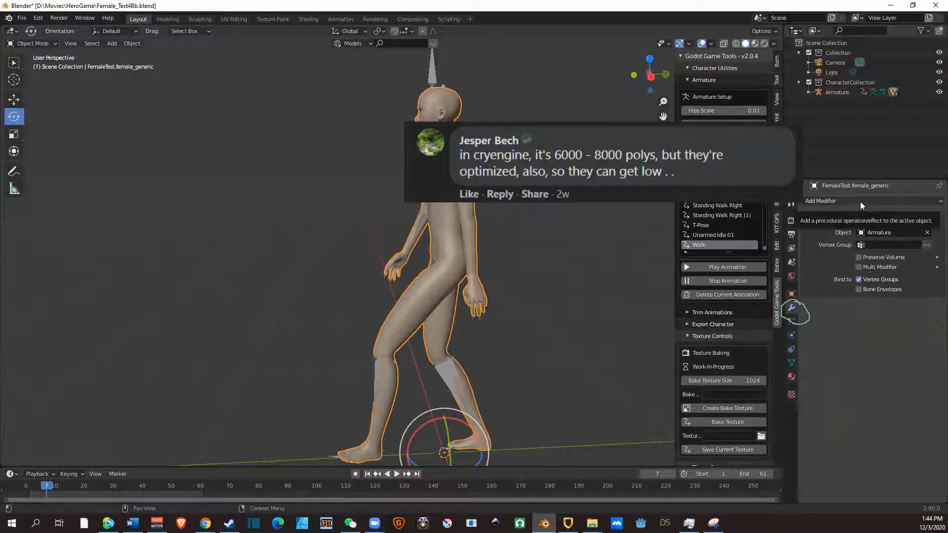
left_click(857, 201)
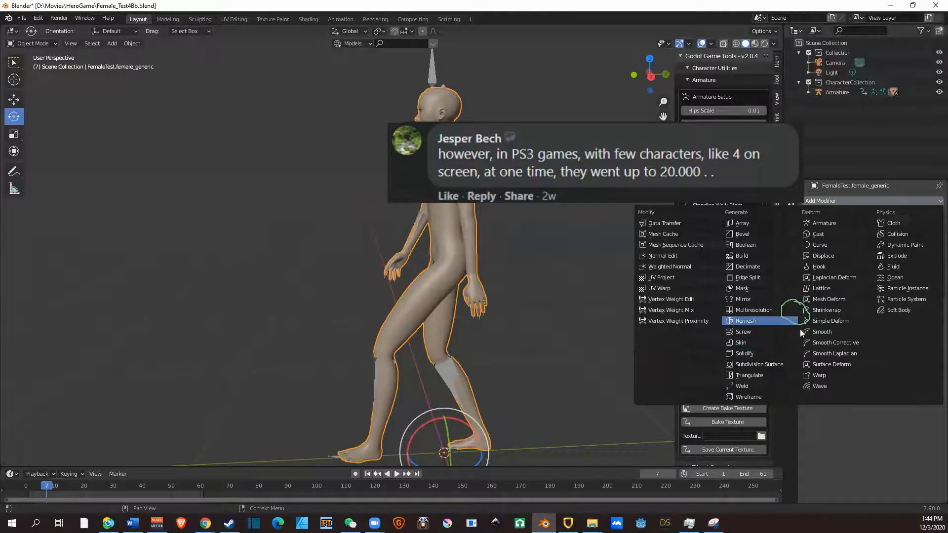
left_click(748, 267)
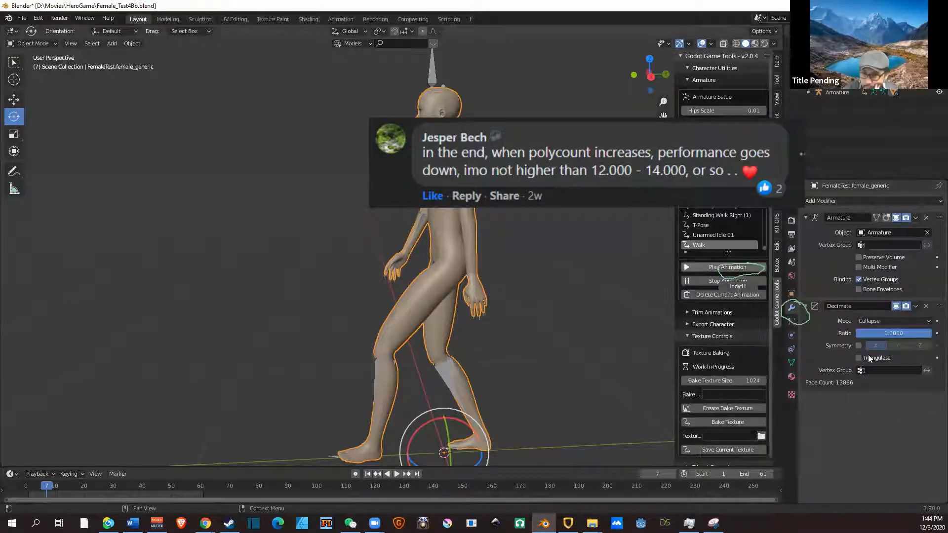
Set the Decimate modifier's mode to Un-Subdivide with 4 iterations.
left_click(906, 320)
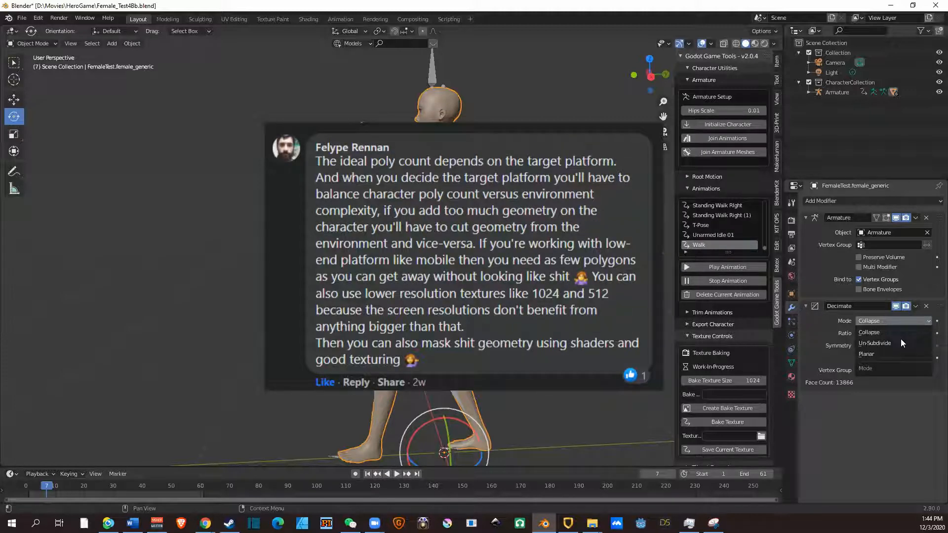
left_click(901, 339)
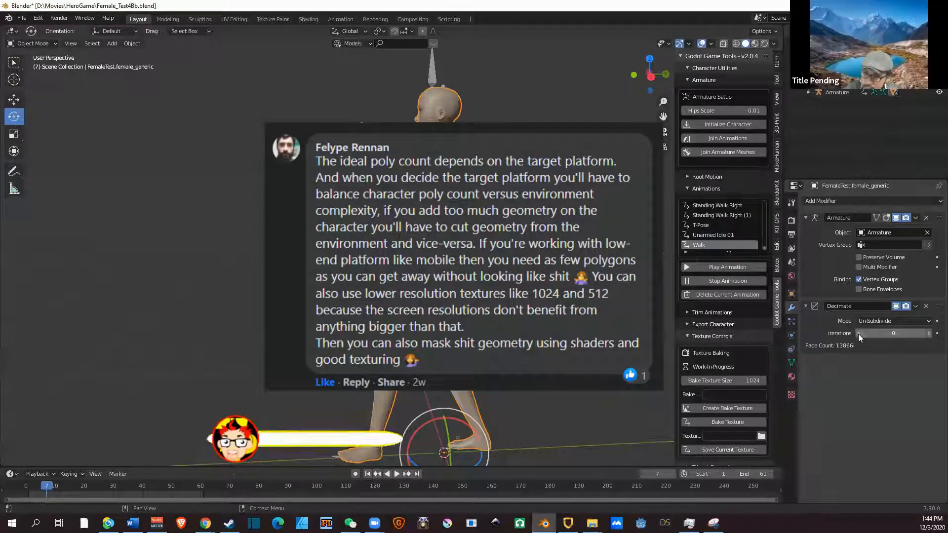
left_click(928, 334)
left_click(928, 334)
left_click(927, 333)
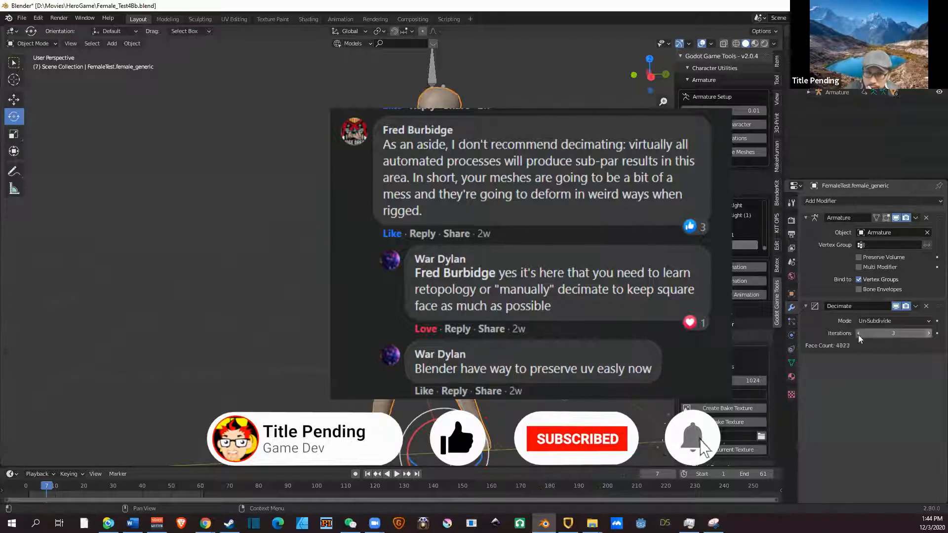
left_click(928, 334)
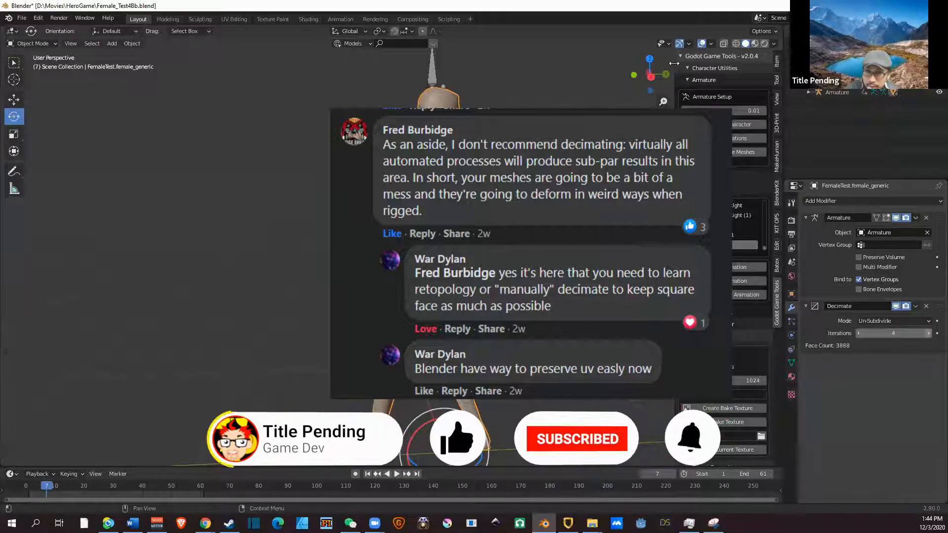
Display the character in wireframe shading and reduce the Decimate iterations to 1.
left_click(736, 44)
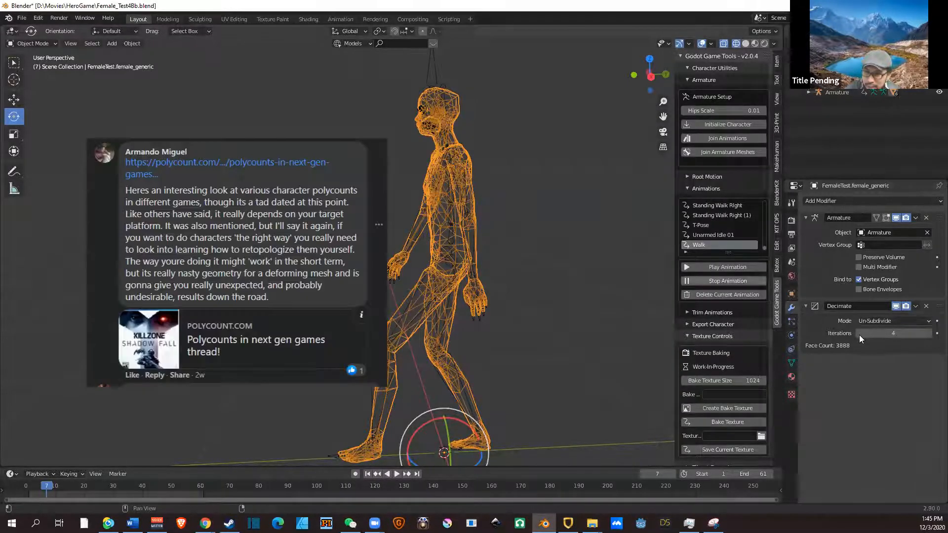
left_click(860, 333)
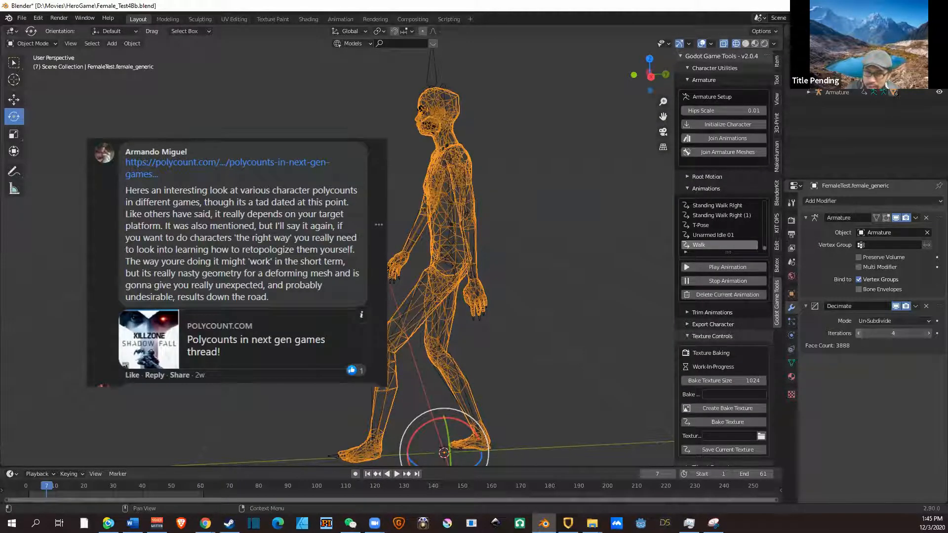
left_click(859, 334)
left_click(859, 334)
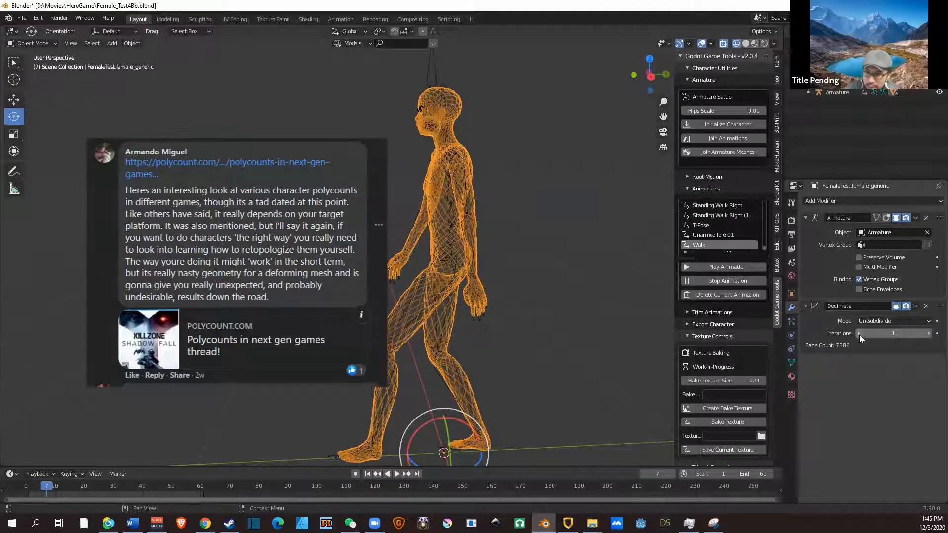
left_click(929, 334)
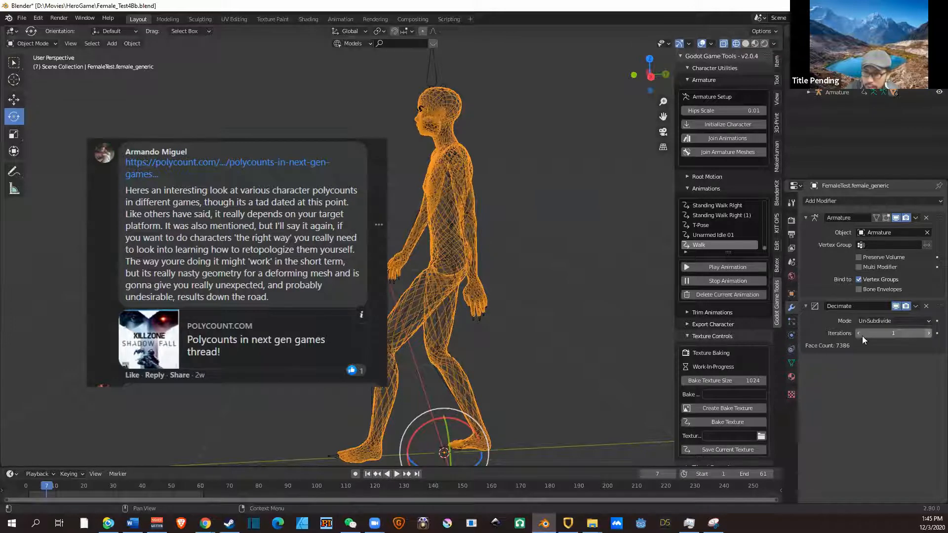
left_click(928, 334)
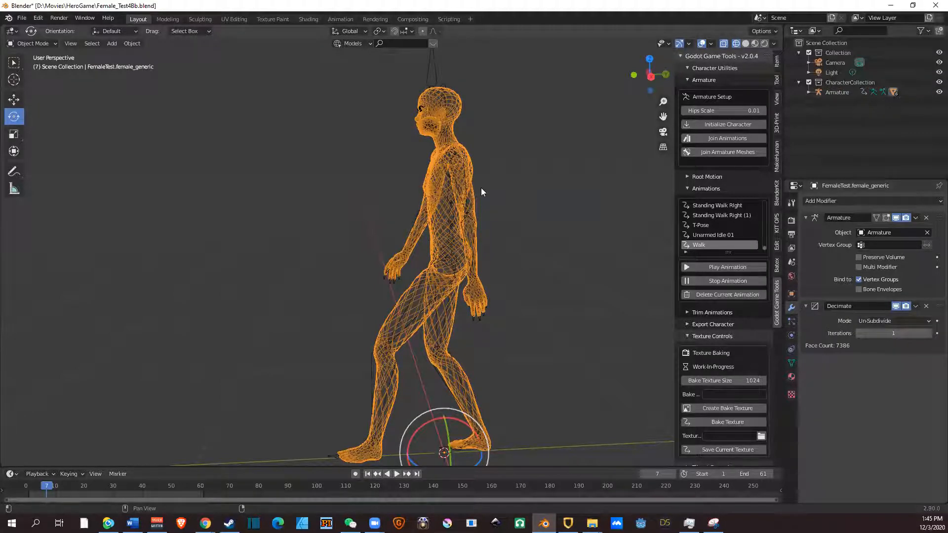
Set the Decimate iterations to 2 and inspect the character's wireframe up close.
scroll(481, 187, "up", 4)
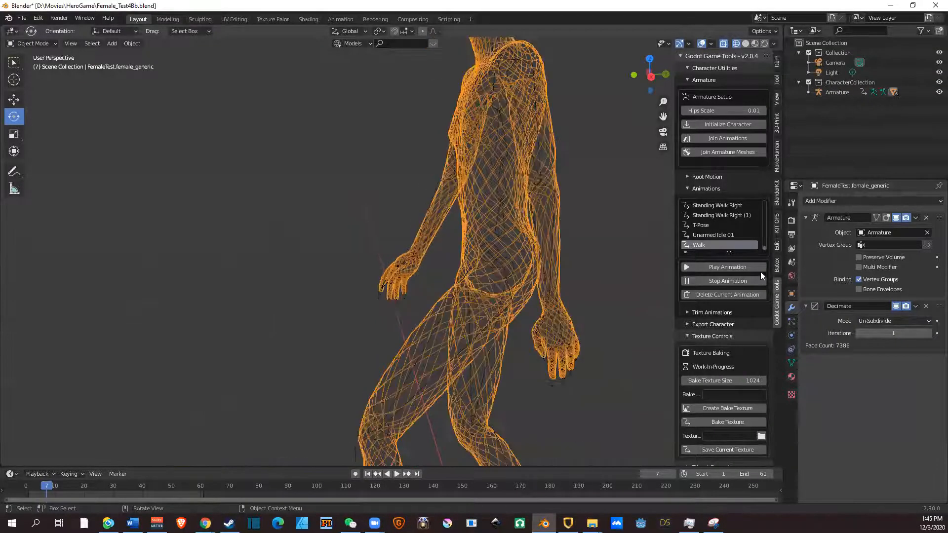
left_click(928, 333)
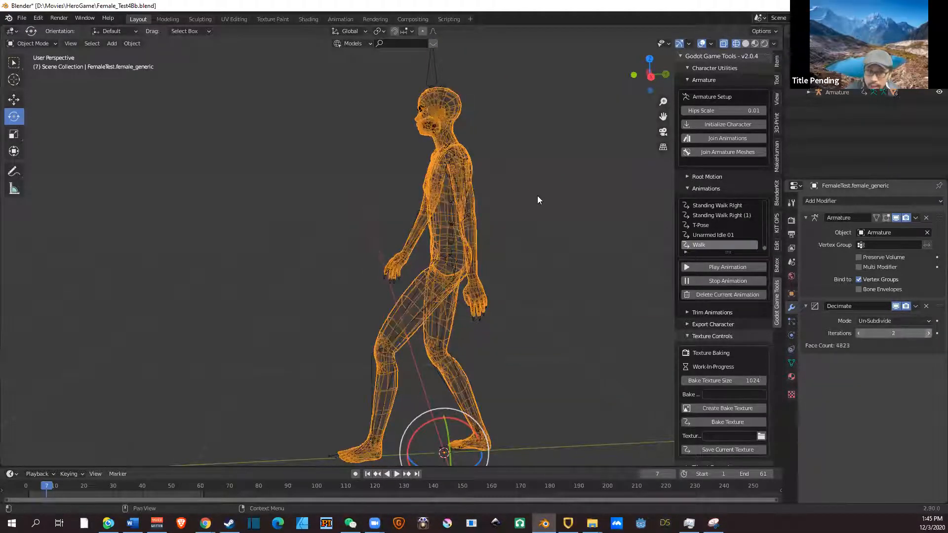
scroll(536, 197, "up", 5)
scroll(615, 233, "down", 6)
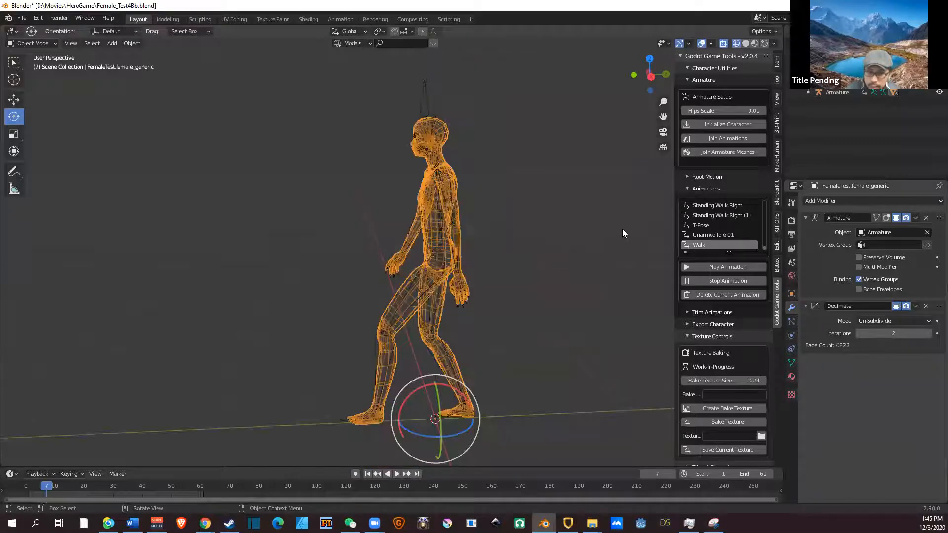
Set the Decimate iterations to 3 and inspect the character's wireframe up close.
middle_click_drag(622, 233, 544, 257)
scroll(572, 285, "up", 3)
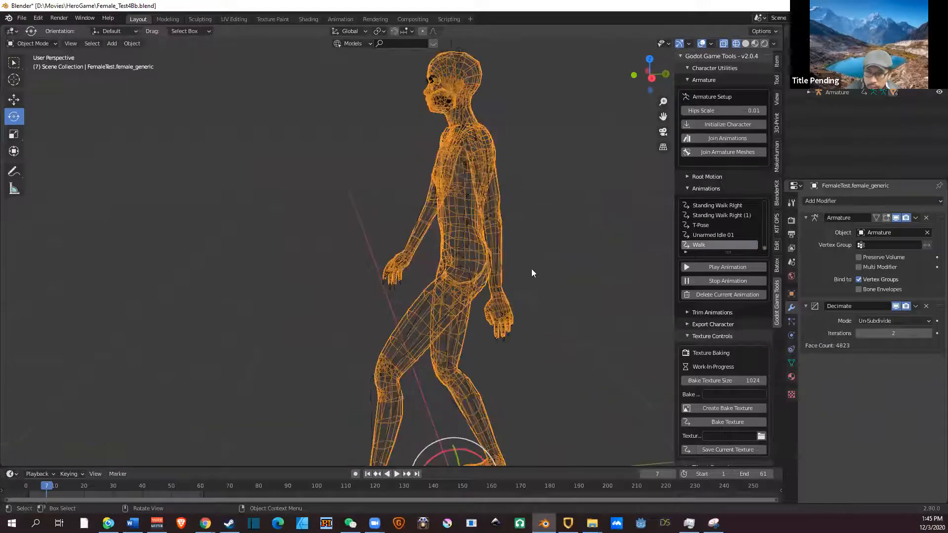
scroll(617, 279, "down", 3)
middle_click_drag(617, 279, 815, 332)
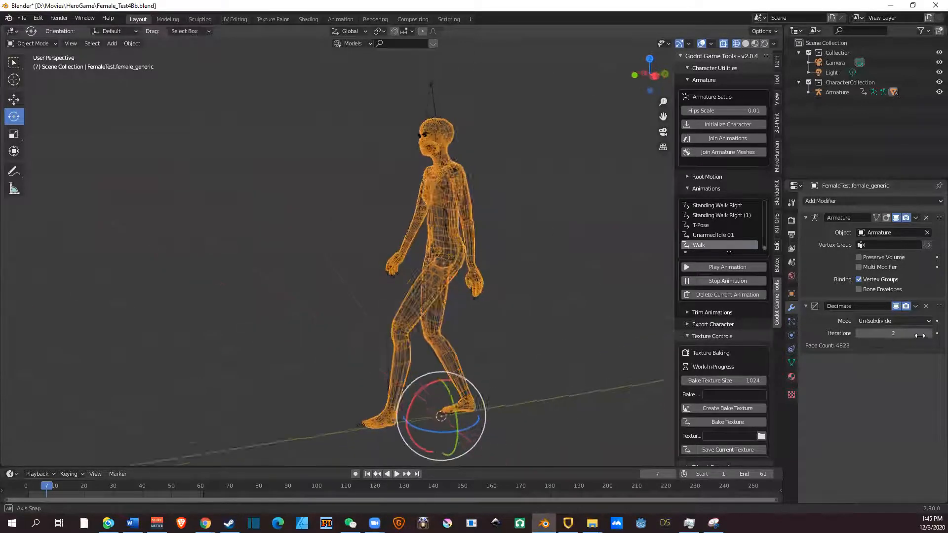
middle_click_drag(920, 336, 925, 335)
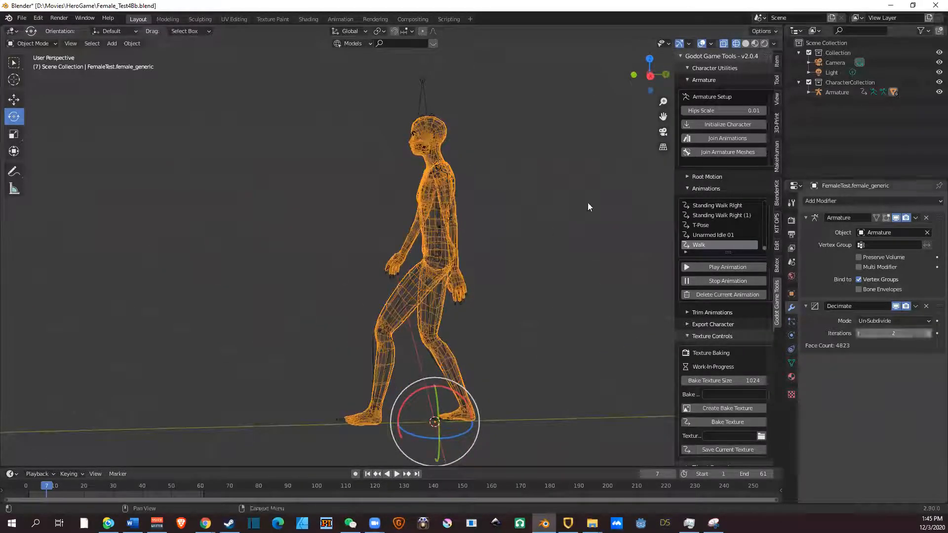
scroll(533, 252, "up", 4)
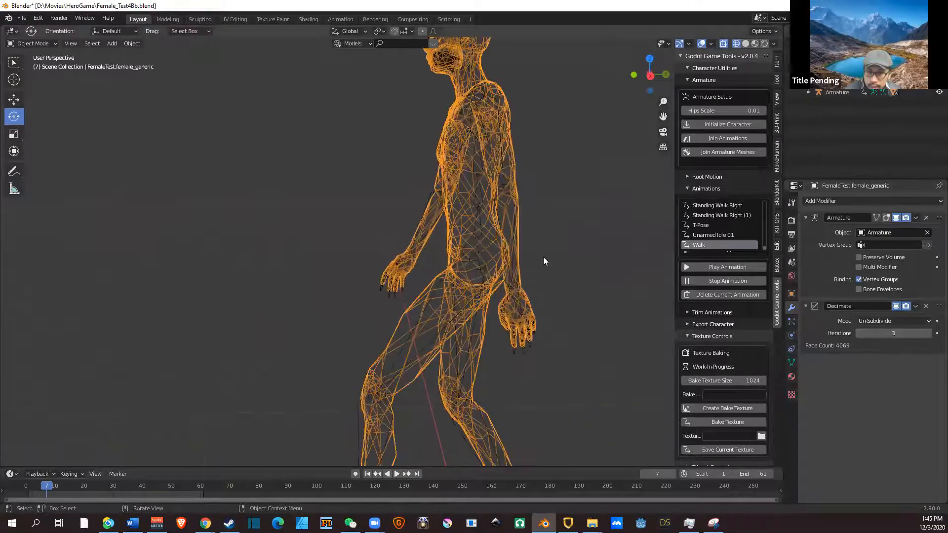
middle_click_drag(543, 260, 511, 222)
scroll(510, 223, "up", 5)
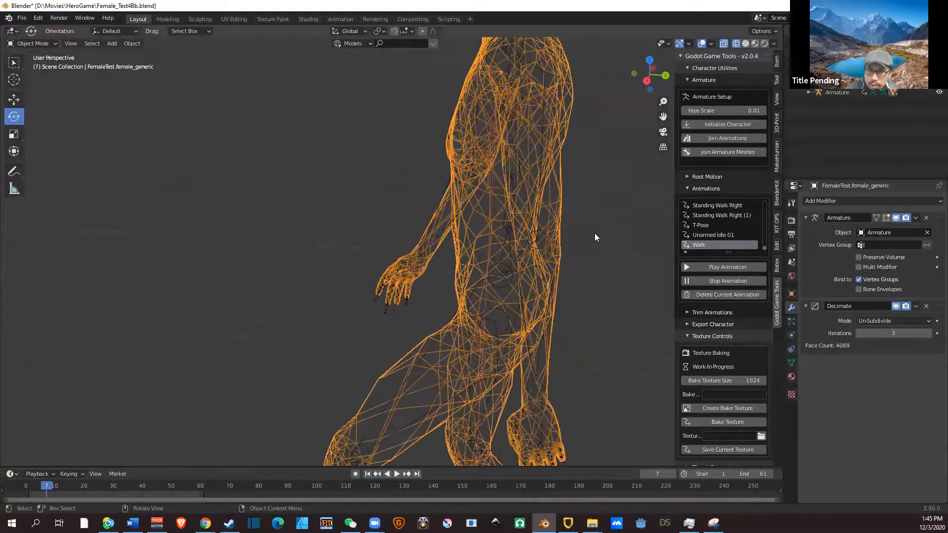
scroll(594, 237, "down", 3)
middle_click_drag(609, 226, 744, 45)
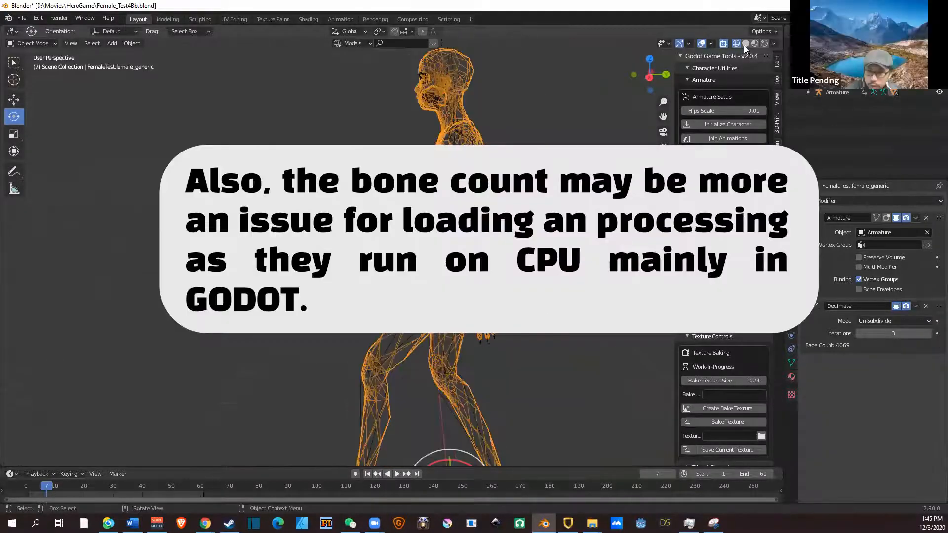
scroll(744, 45, "down", 2)
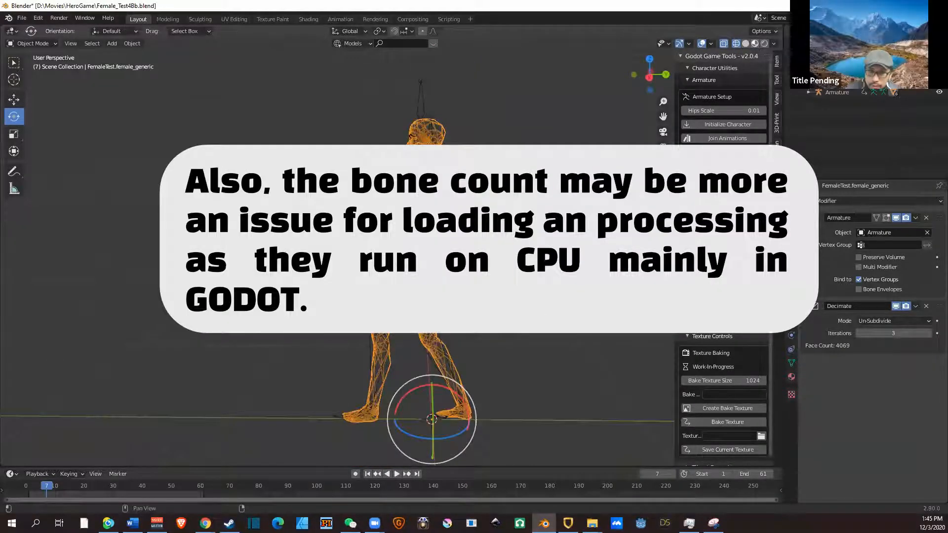
Display the character in Material Preview shading and inspect the decimated surface from different angles.
key("shift+z")
scroll(444, 222, "up", 2)
middle_click_drag(445, 222, 538, 252)
middle_click_drag(419, 163, 341, 133)
scroll(408, 141, "down", 2)
scroll(447, 153, "up", 4)
scroll(391, 252, "down", 5)
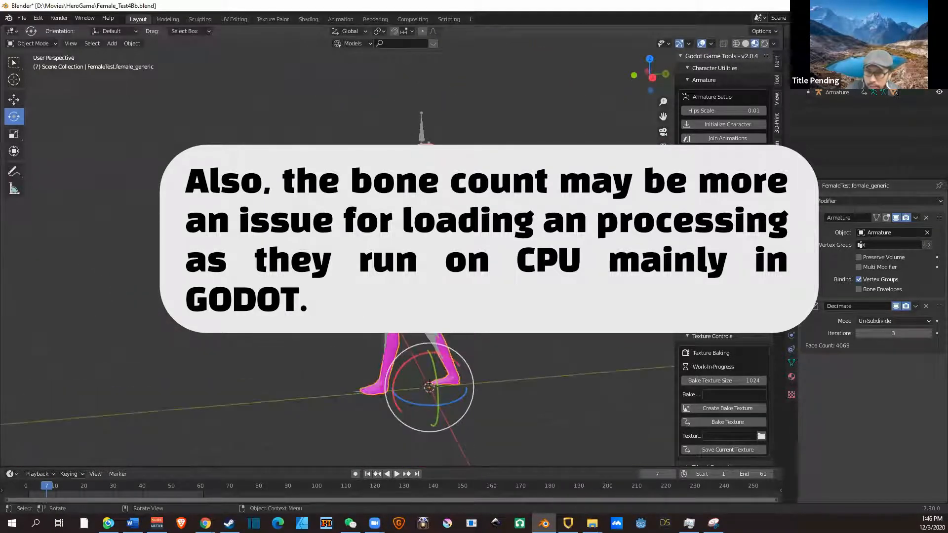
scroll(390, 251, "up", 1)
Preview the decimated character with the Standing Walk Back, Standing Walk Forward and Standing Run Back animations.
key("space")
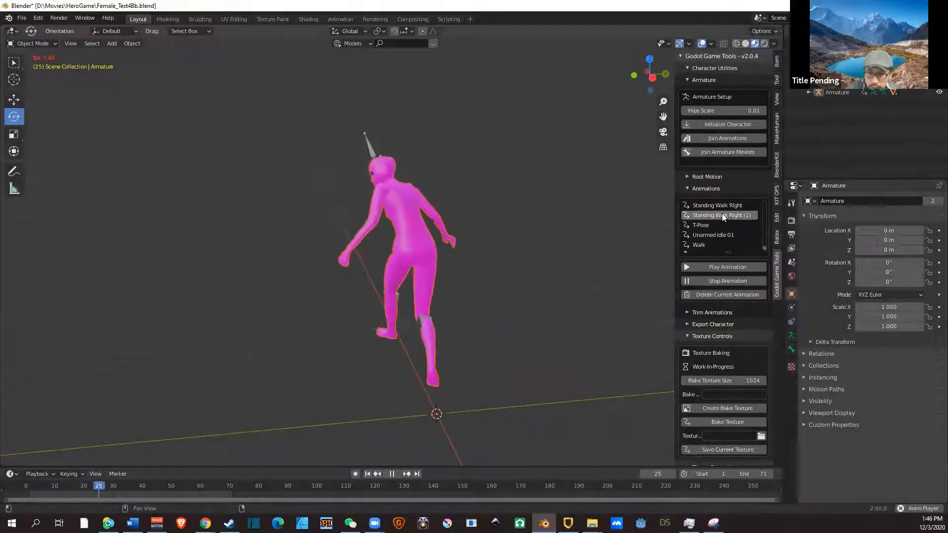
scroll(721, 210, "up", 1)
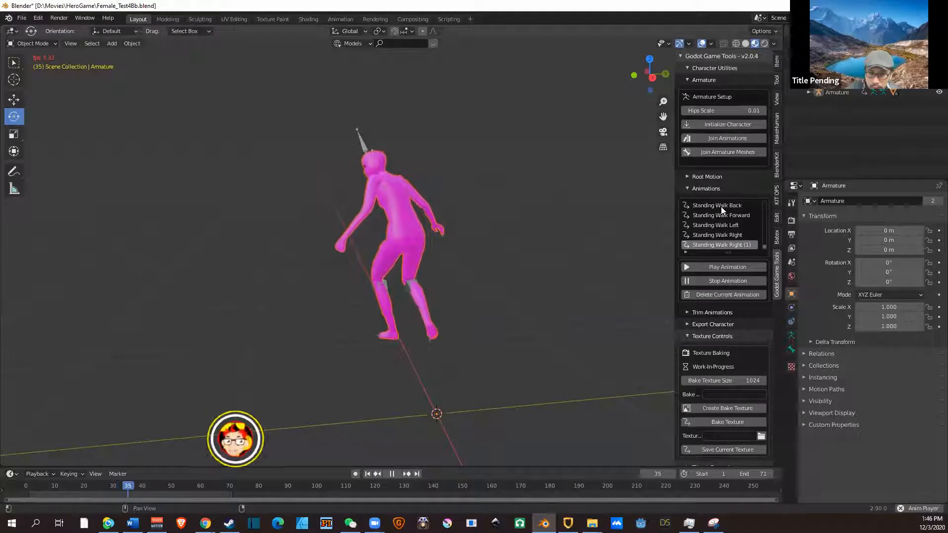
left_click(721, 206)
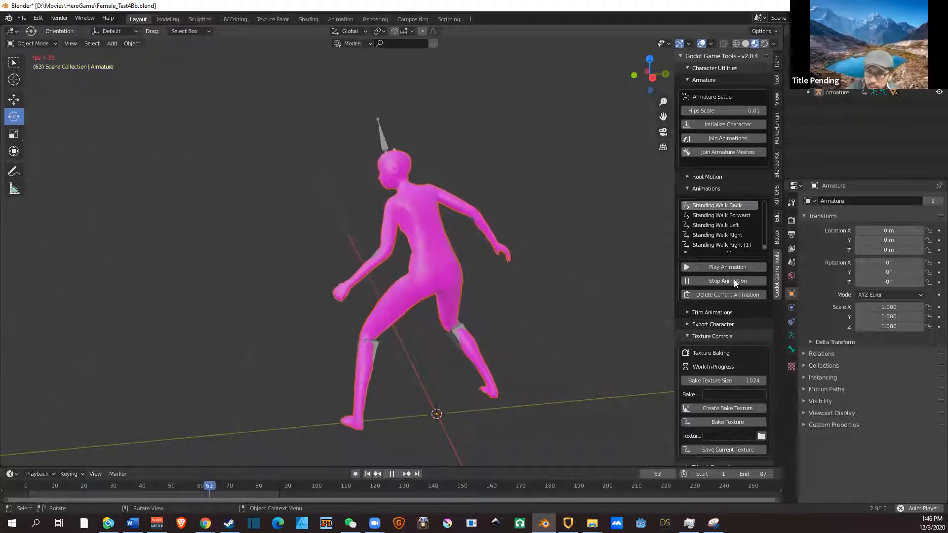
left_click(723, 214)
scroll(753, 234, "up", 5)
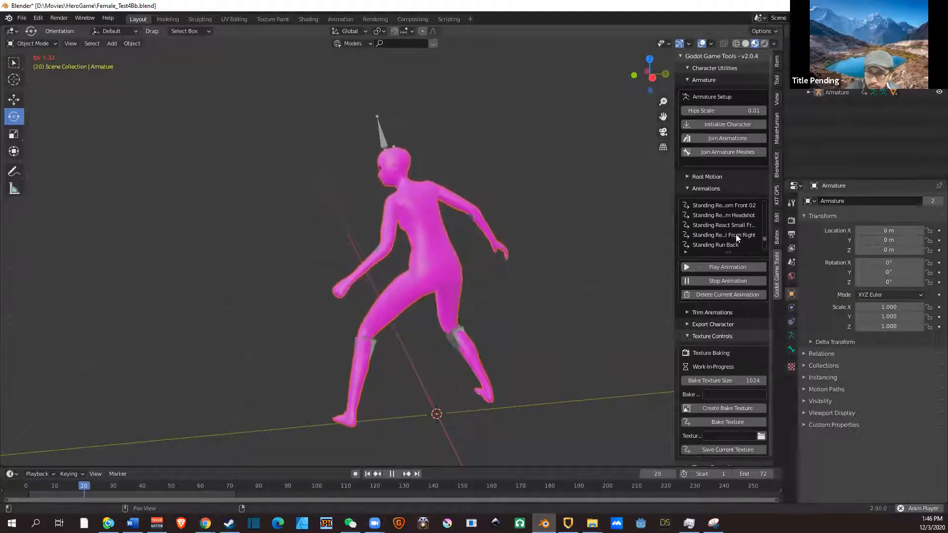
left_click(734, 245)
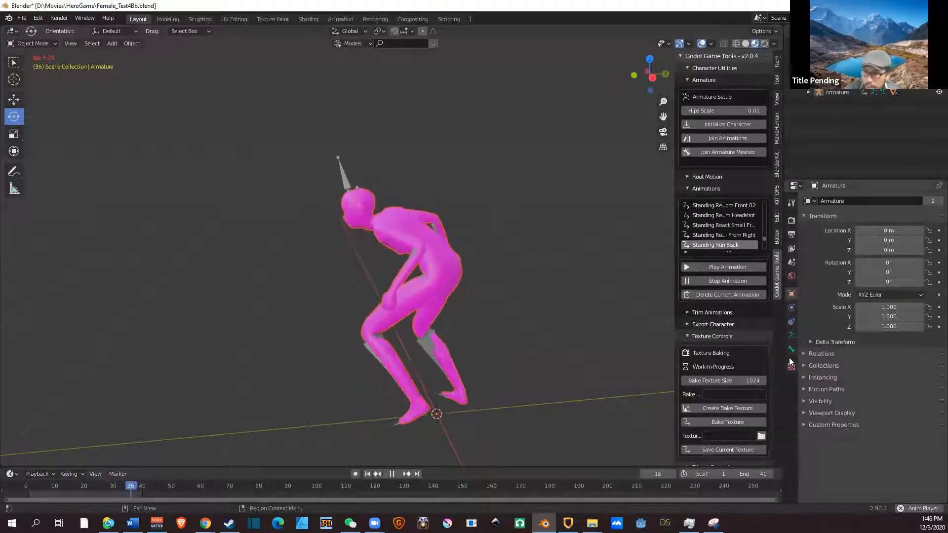
left_click(792, 263)
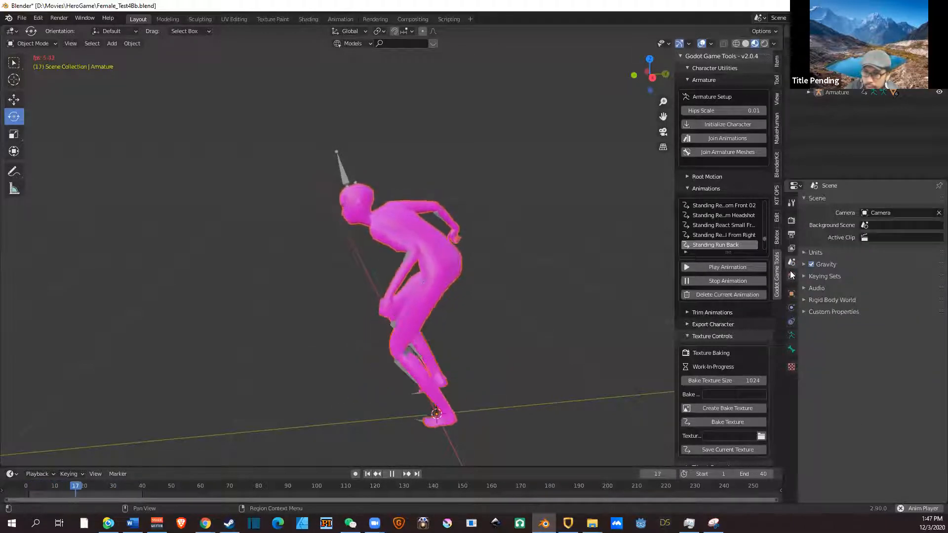
left_click(792, 277)
left_click(790, 250)
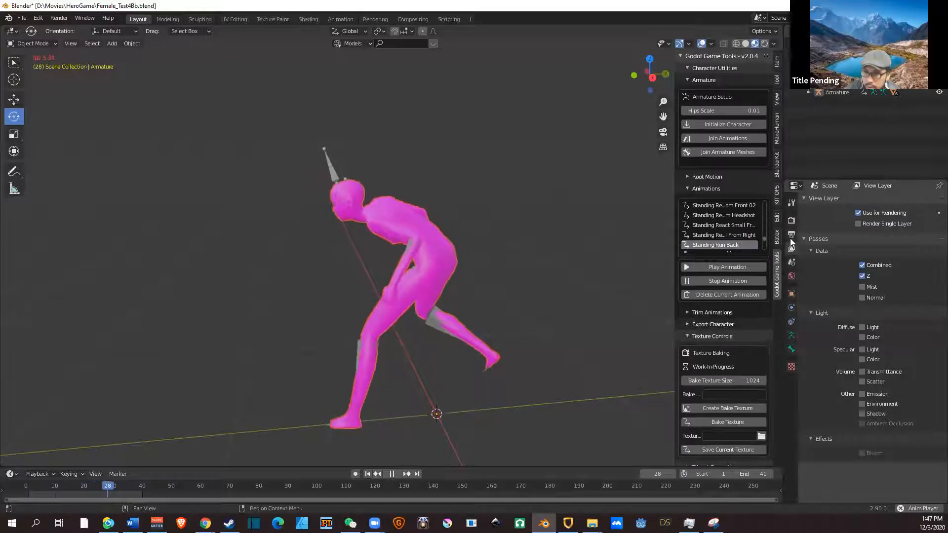
left_click(791, 234)
left_click(787, 221)
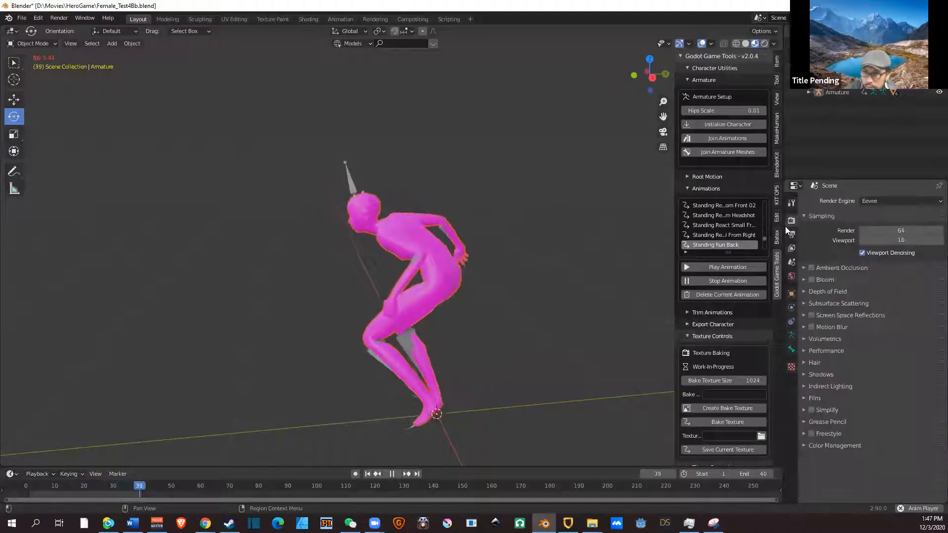
left_click(792, 276)
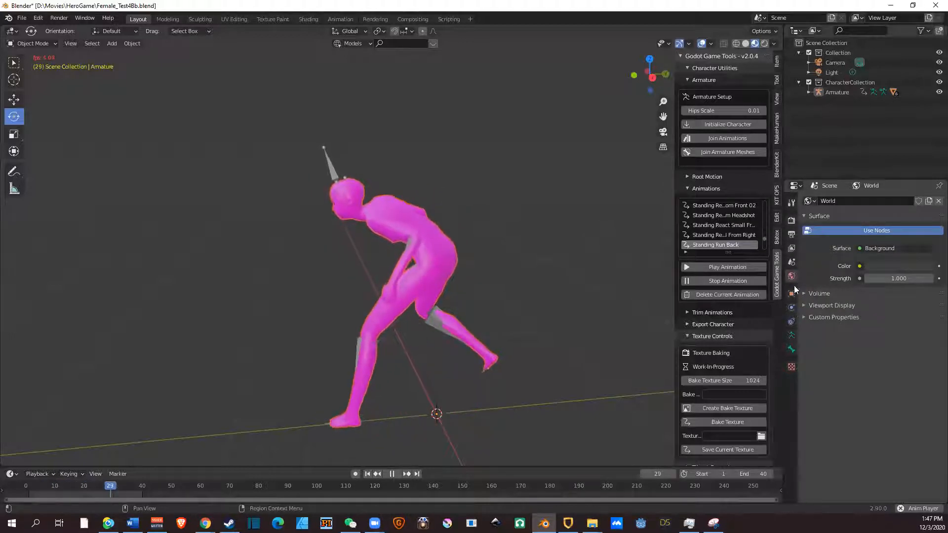
Stop the animation and show the character mesh's modifiers with the viewport in wireframe shading.
left_click(741, 279)
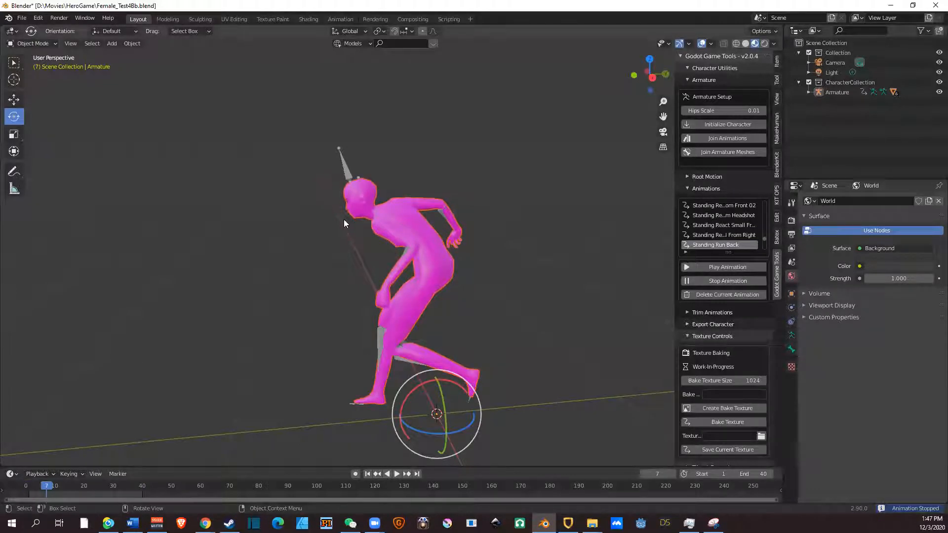
left_click(399, 222)
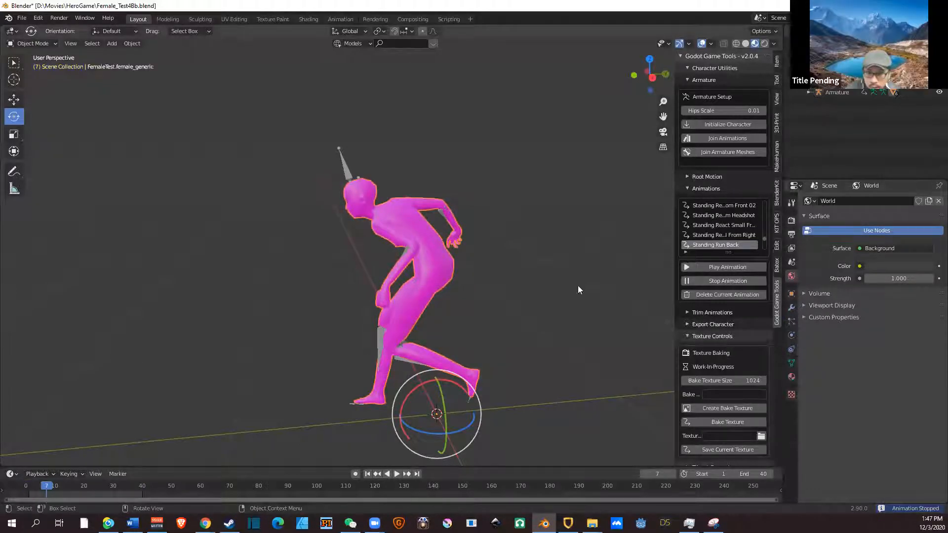
left_click(792, 307)
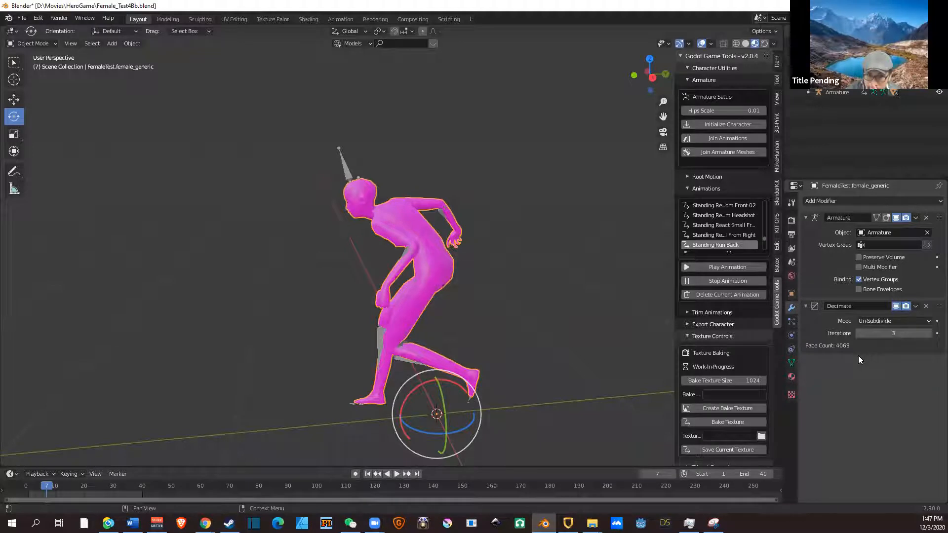
left_click(738, 44)
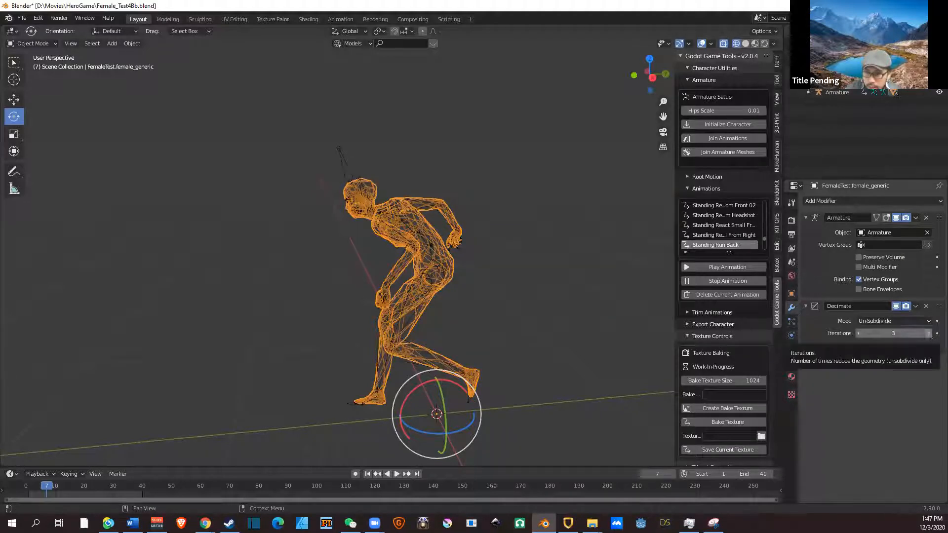
Raise the Decimate iterations to 25 to test how far un-subdividing reduces the mesh.
left_click(929, 334)
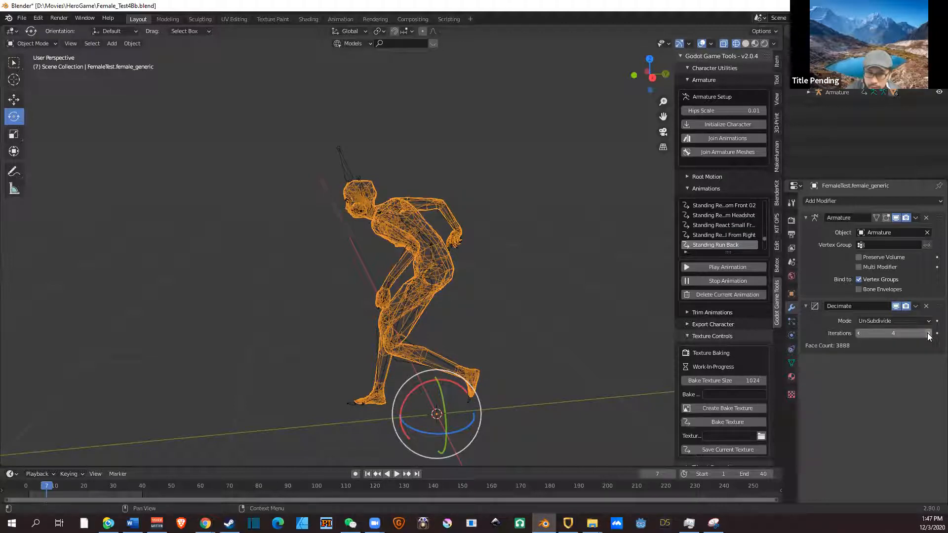
left_click(928, 334)
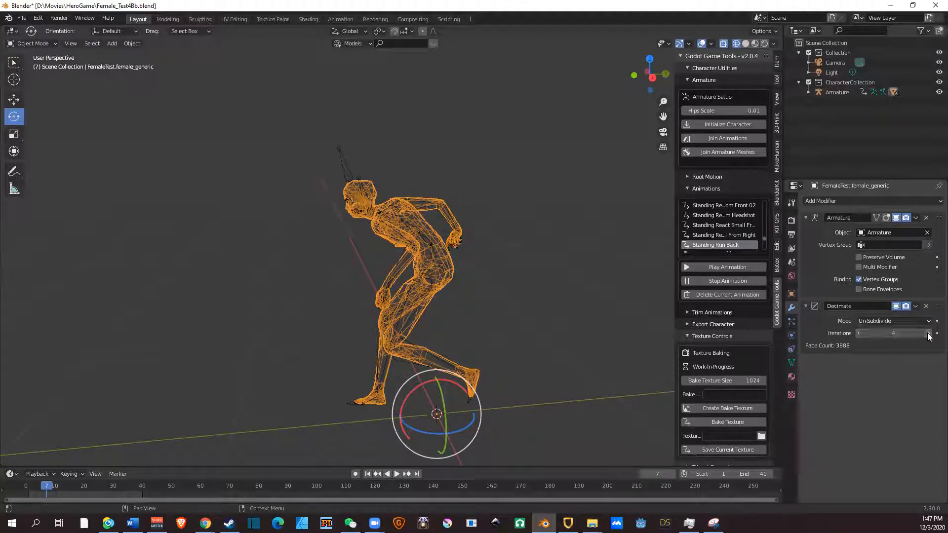
left_click(929, 335)
left_click(929, 334)
left_click(928, 335)
left_click(928, 334)
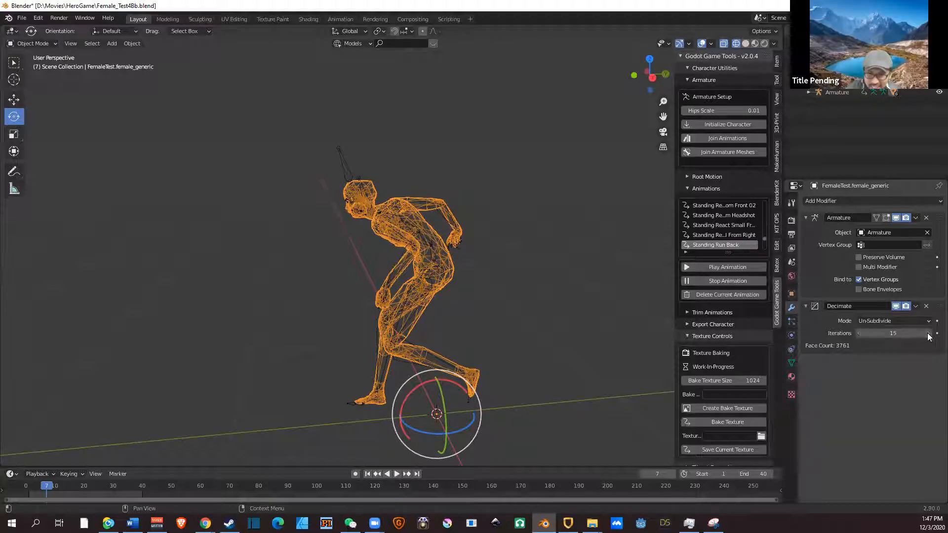
left_click(929, 335)
left_click(929, 335)
left_click(929, 335)
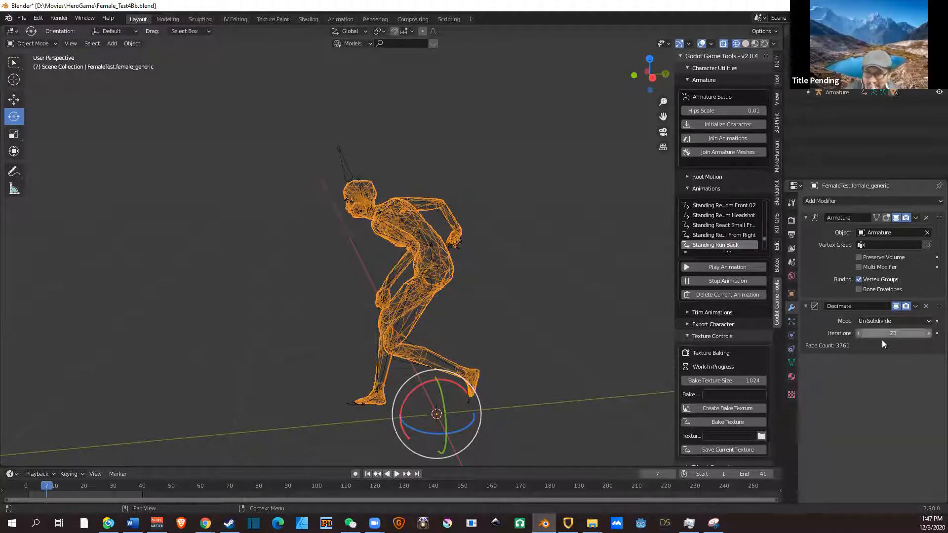
left_click(929, 334)
left_click(928, 334)
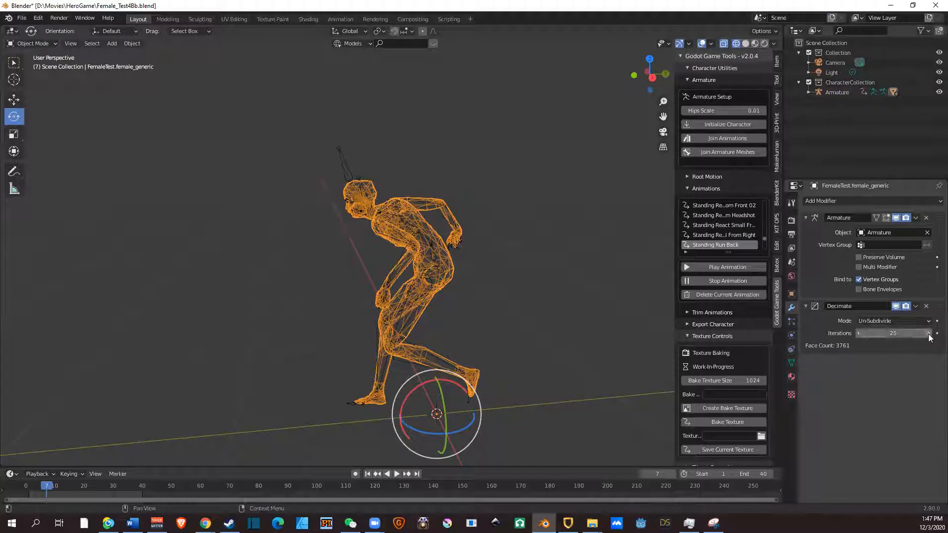
Lower the Decimate iterations back to 3.
left_click(858, 333)
left_click(858, 334)
left_click(858, 334)
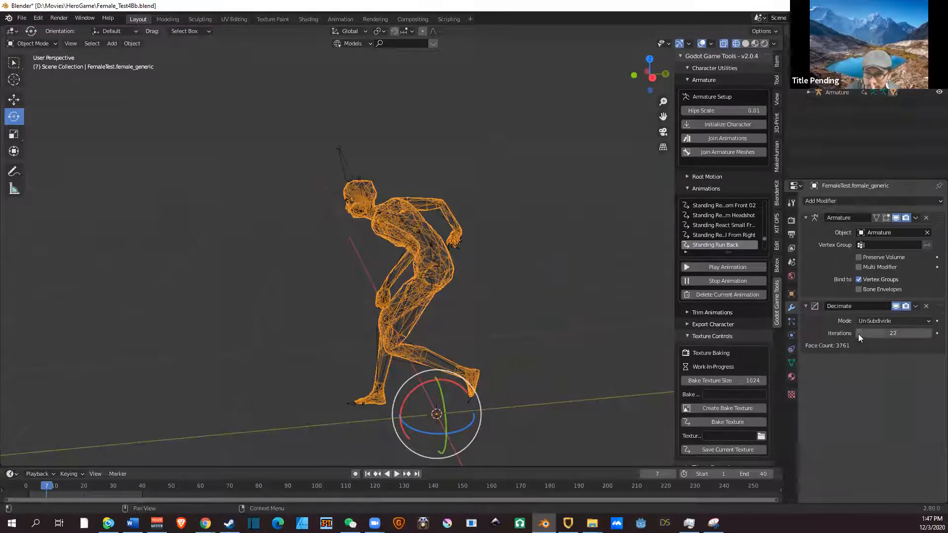
left_click(858, 333)
left_click(858, 334)
left_click(858, 334)
left_click(858, 334)
left_click(858, 334)
left_click(858, 334)
left_click(858, 334)
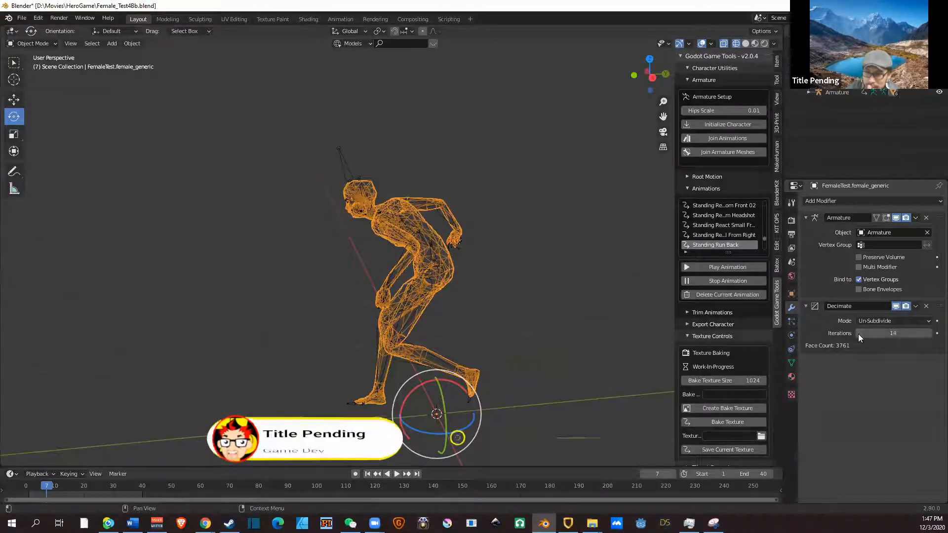
left_click(859, 334)
left_click(858, 334)
left_click(858, 334)
left_click(858, 334)
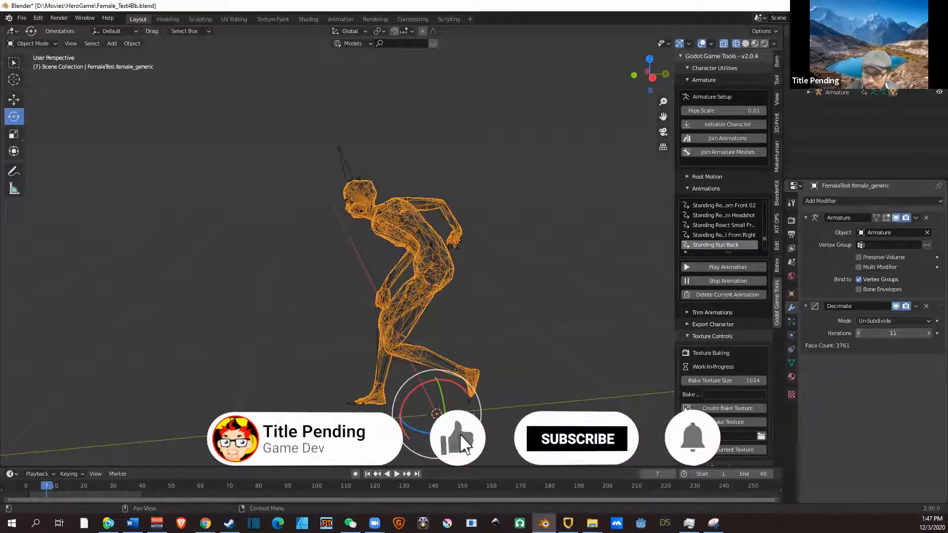
left_click(859, 334)
left_click(858, 334)
left_click(858, 334)
left_click(859, 333)
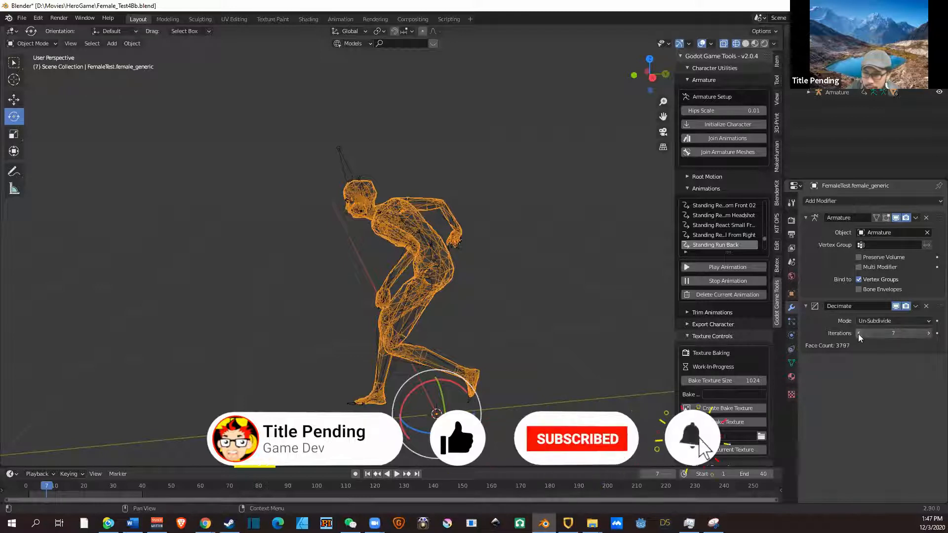
left_click(858, 334)
left_click(858, 334)
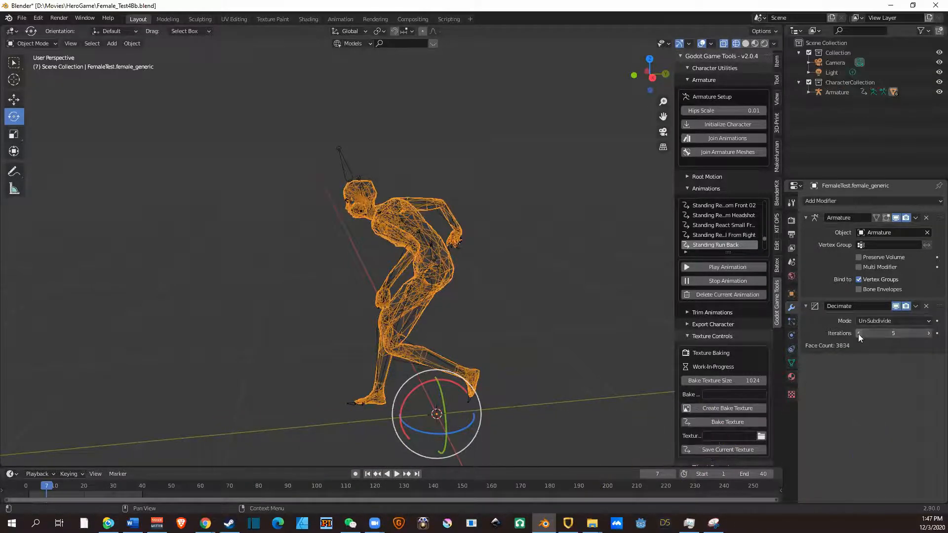
left_click(858, 333)
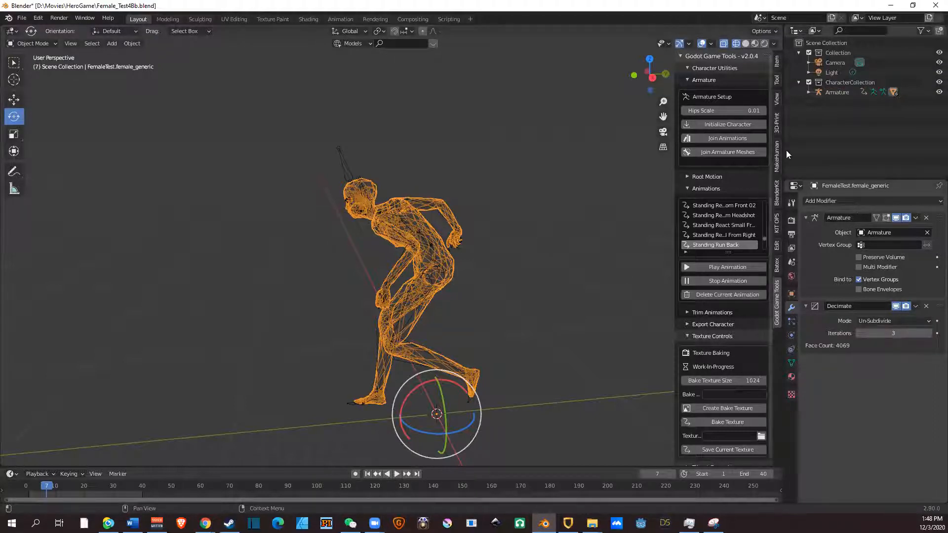
Compare the character's appearance in Material Preview shading and in wireframe shading.
left_click(756, 45)
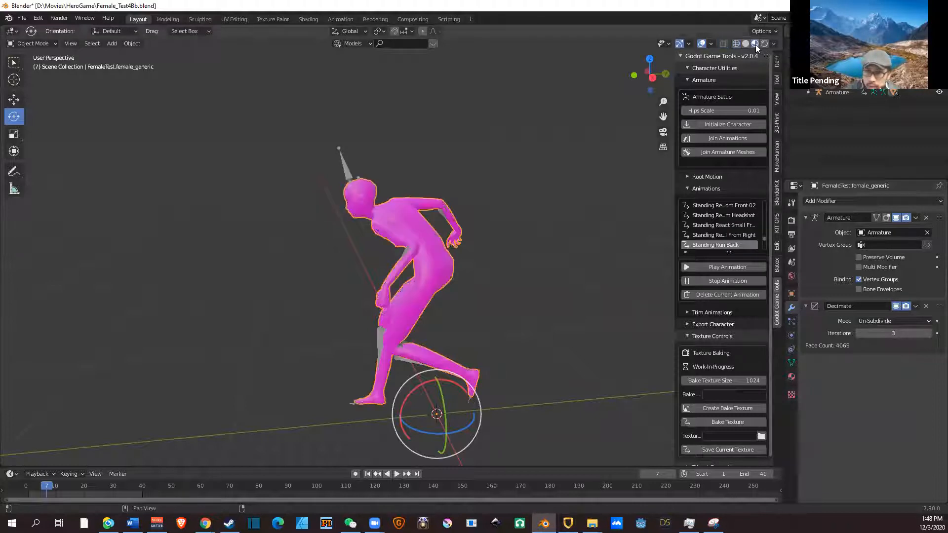
left_click(739, 42)
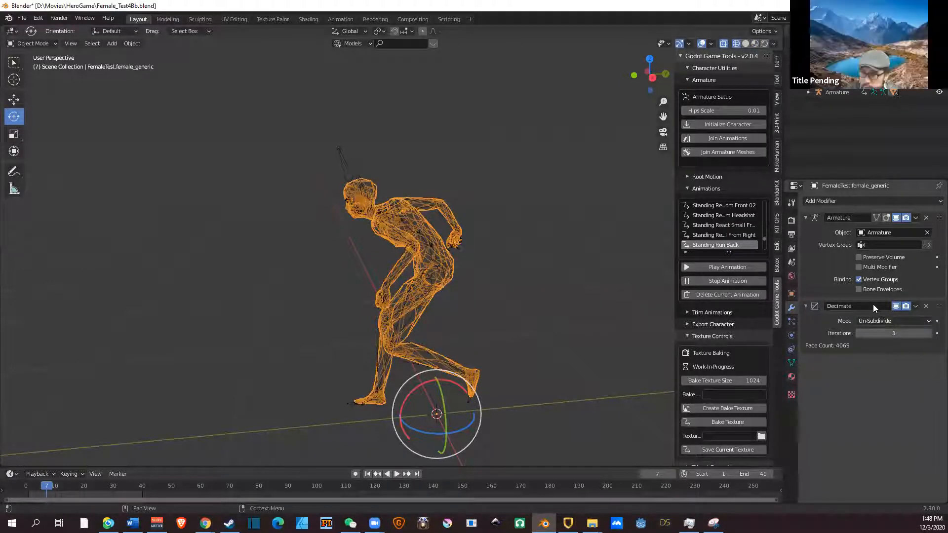
Switch the Decimate modifier to Planar mode and raise its angle limit to 13° to test the reduction.
left_click(887, 320)
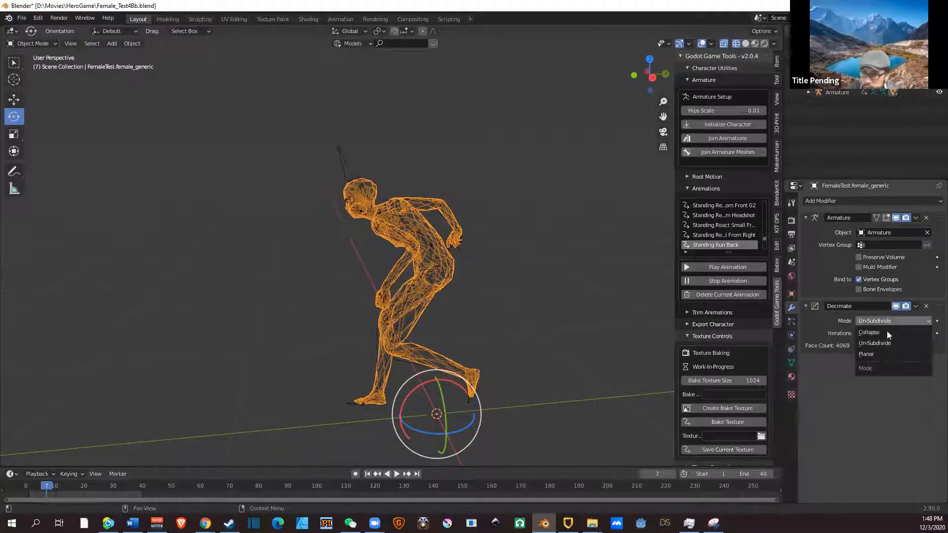
left_click(885, 354)
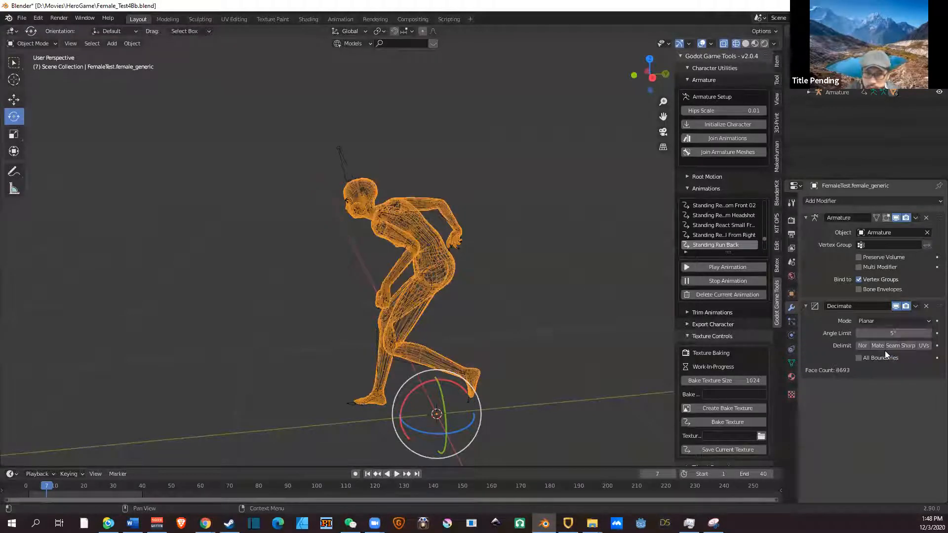
left_click(928, 334)
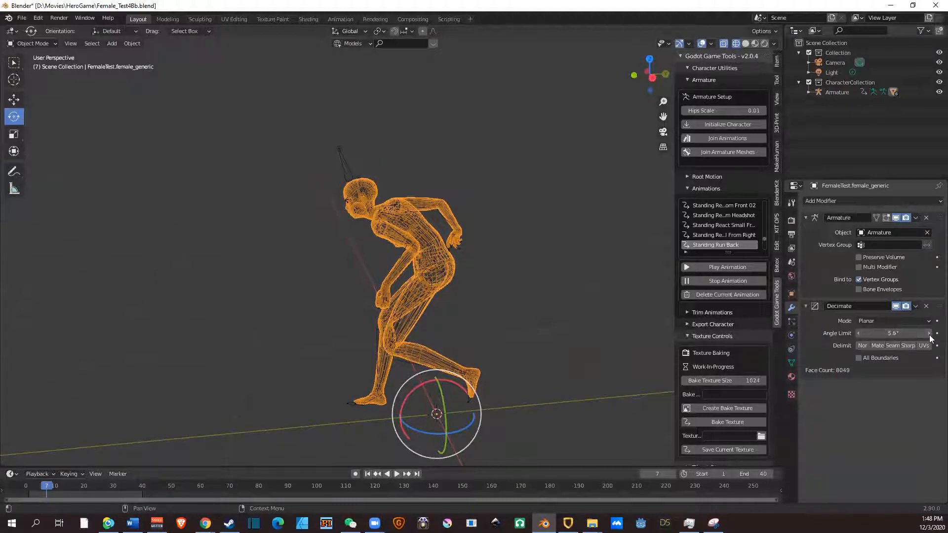
left_click(929, 335)
left_click(929, 334)
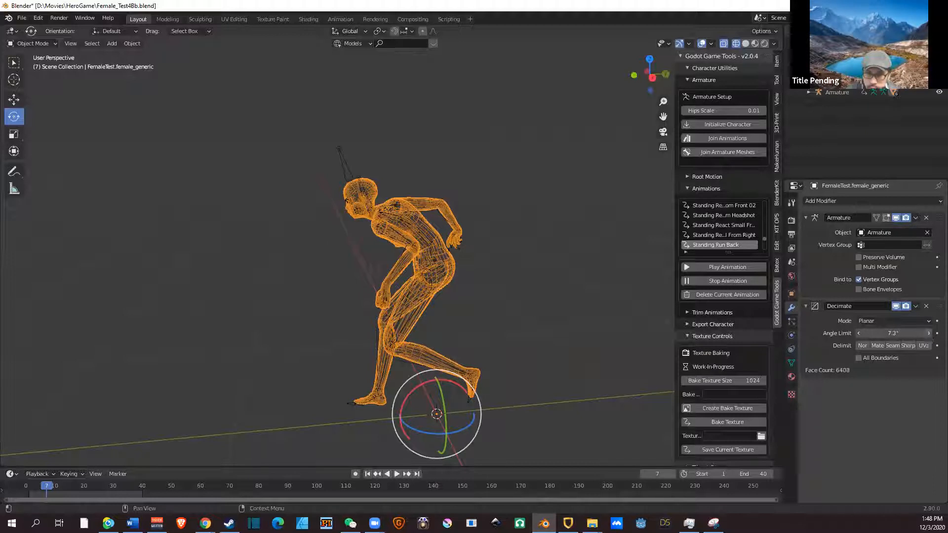
left_click(929, 333)
left_click(928, 333)
left_click(929, 334)
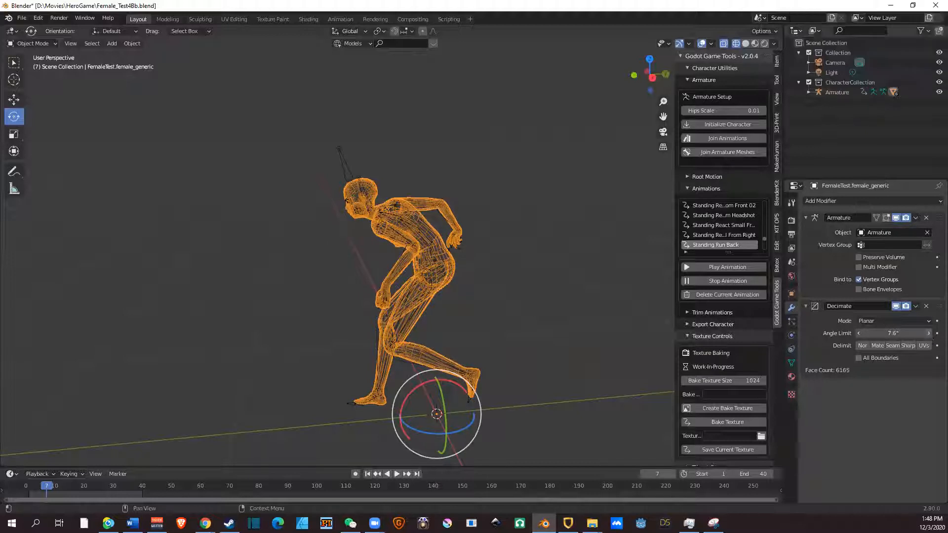
left_click(929, 334)
left_click(929, 334)
left_click(928, 334)
left_click(929, 334)
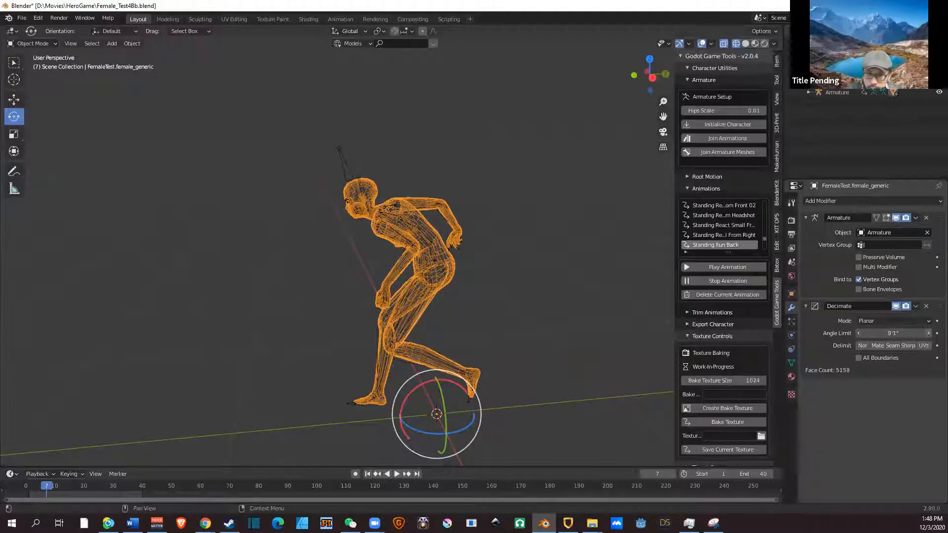
left_click(929, 334)
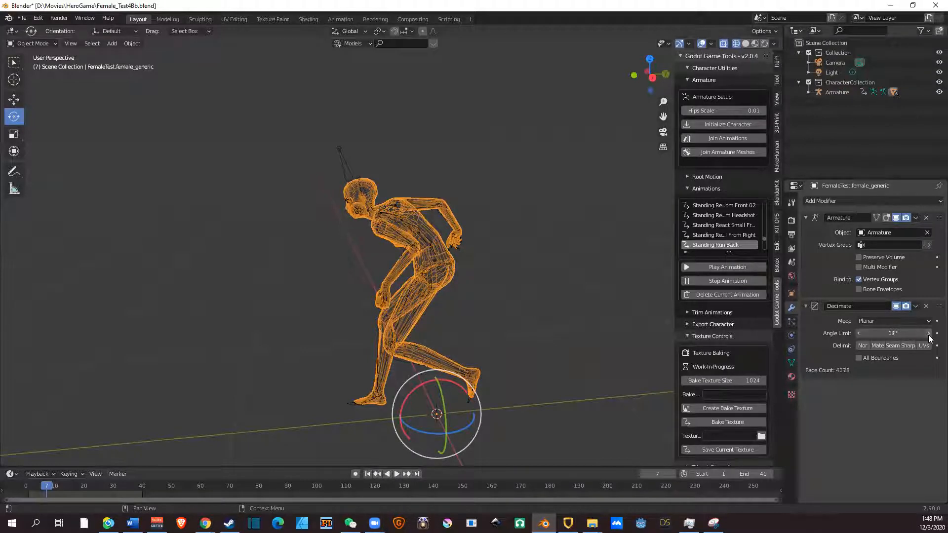
left_click(929, 335)
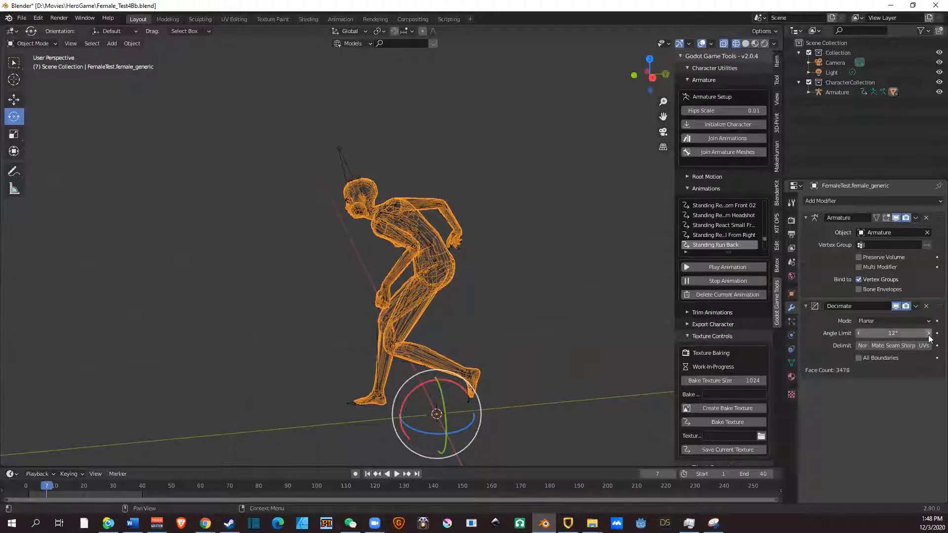
left_click(929, 334)
left_click(929, 335)
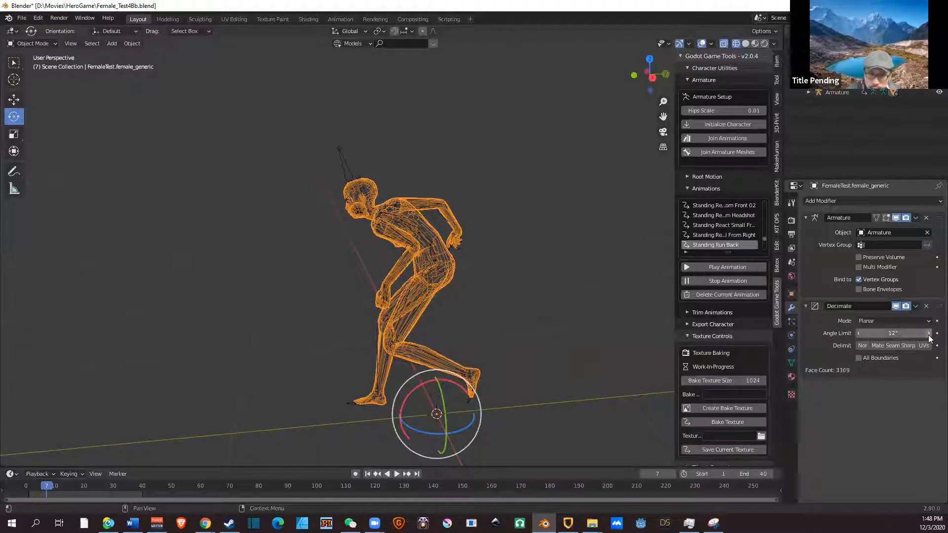
left_click(929, 335)
left_click(929, 335)
left_click(929, 335)
left_click(929, 334)
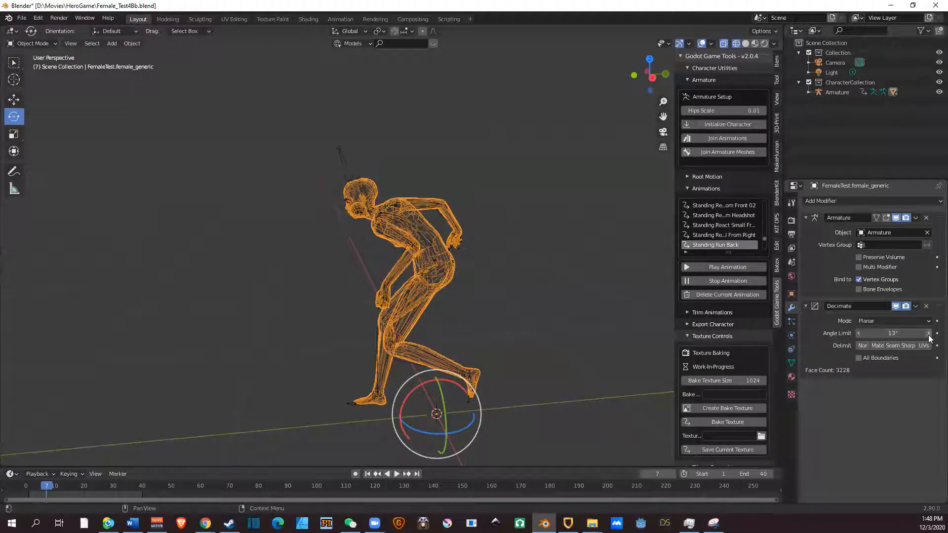
Lower the Planar angle limit to 11° and inspect the upper body's wireframe up close.
left_click(858, 334)
left_click(856, 336)
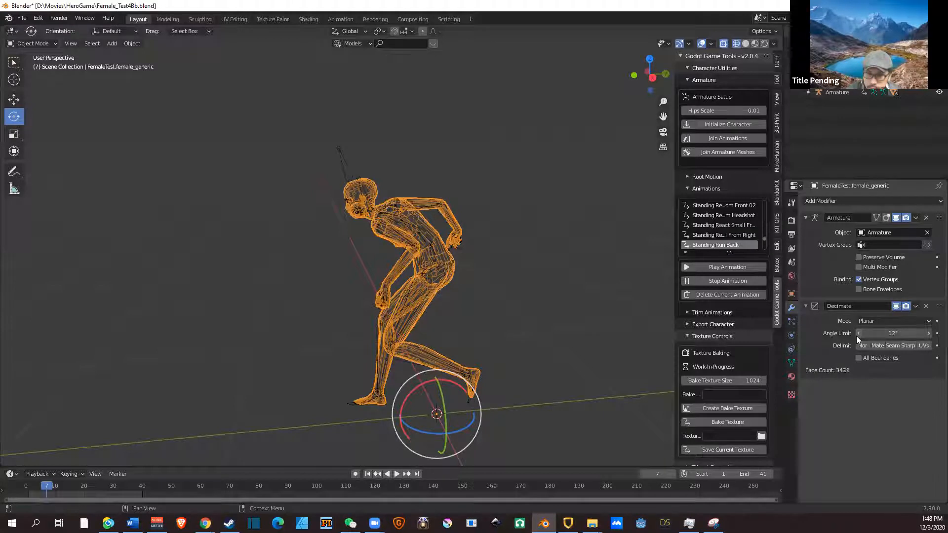
left_click(856, 335)
left_click(856, 336)
left_click(857, 336)
left_click(856, 336)
left_click(856, 336)
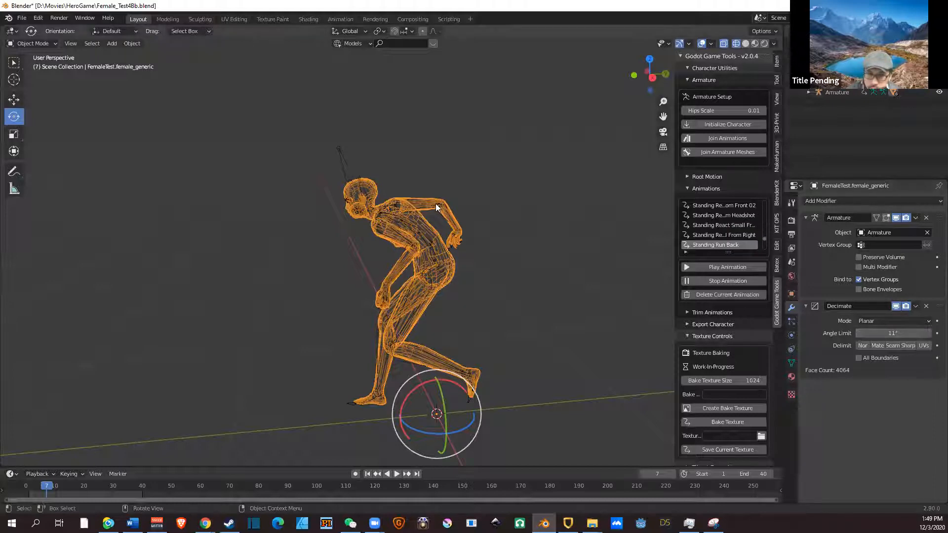
scroll(436, 205, "up", 5)
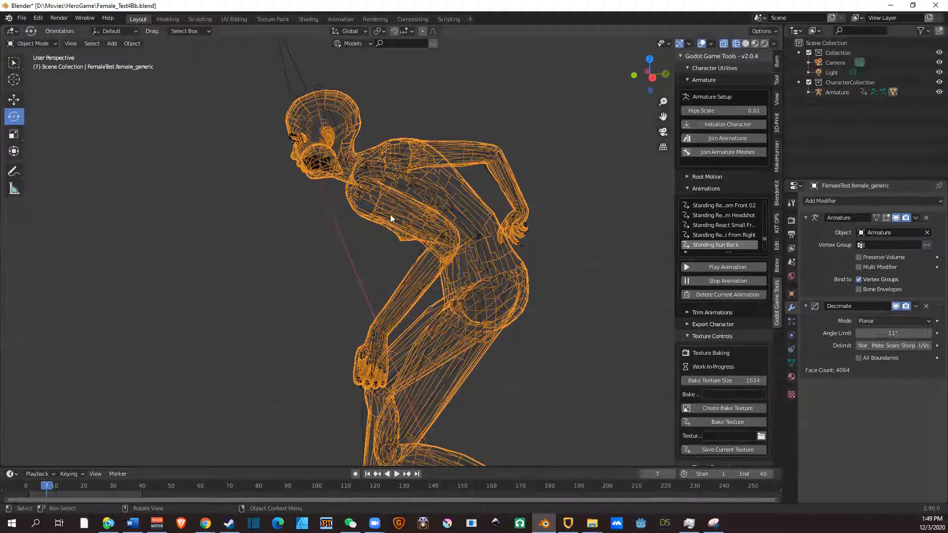
Return the Decimate modifier to Un-Subdivide mode and examine the character's wireframe from several angles.
left_click(880, 322)
left_click(883, 343)
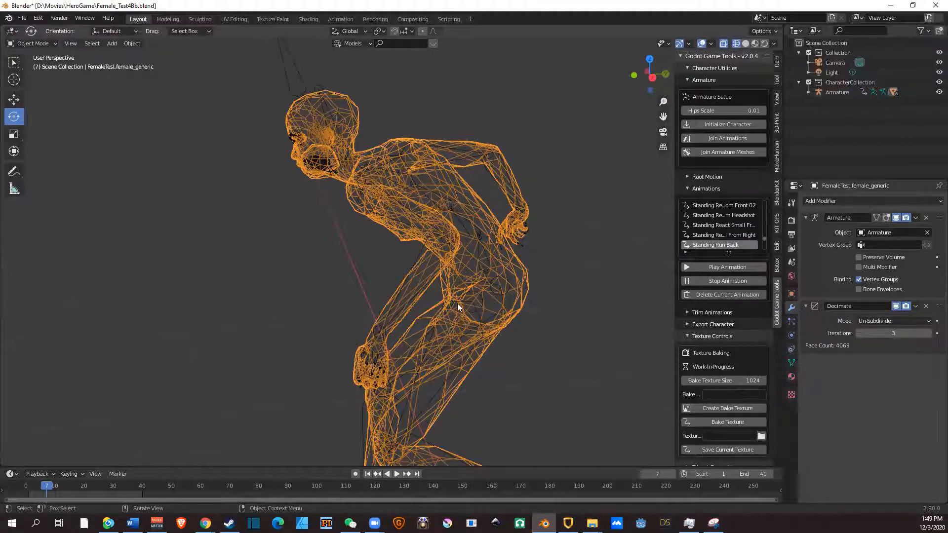
middle_click_drag(480, 232, 575, 253)
scroll(575, 253, "up", 3)
scroll(539, 254, "down", 4)
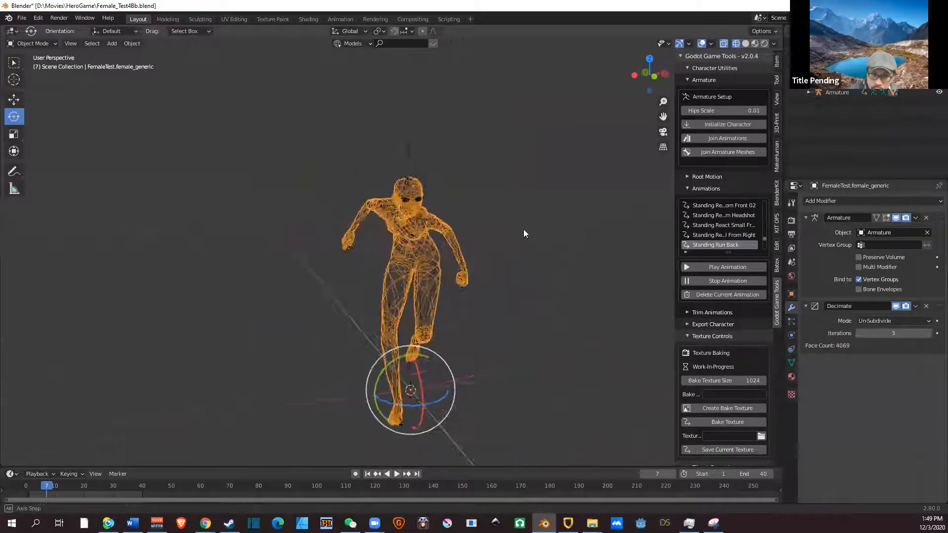
middle_click_drag(523, 229, 672, 335)
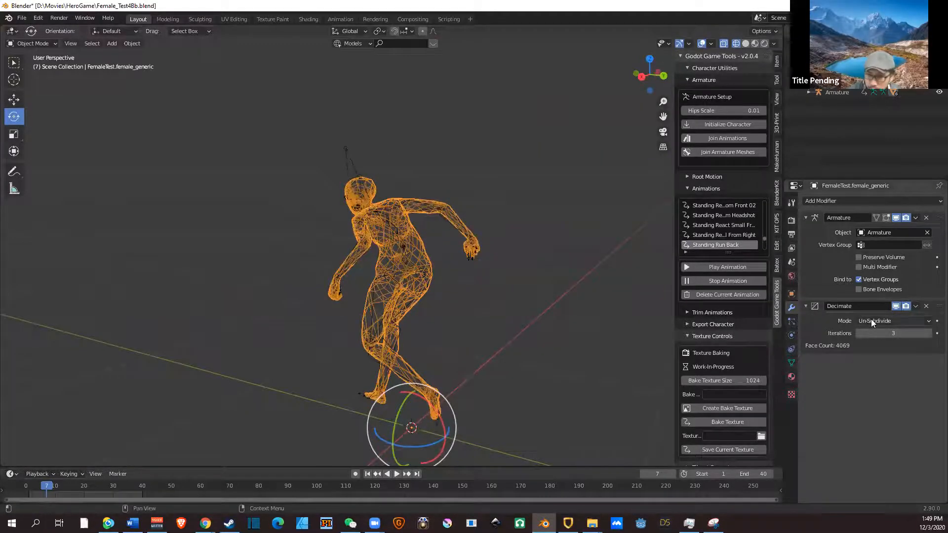
Switch the Decimate modifier to Collapse mode and set its ratio to 0.05.
left_click(871, 320)
left_click(877, 334)
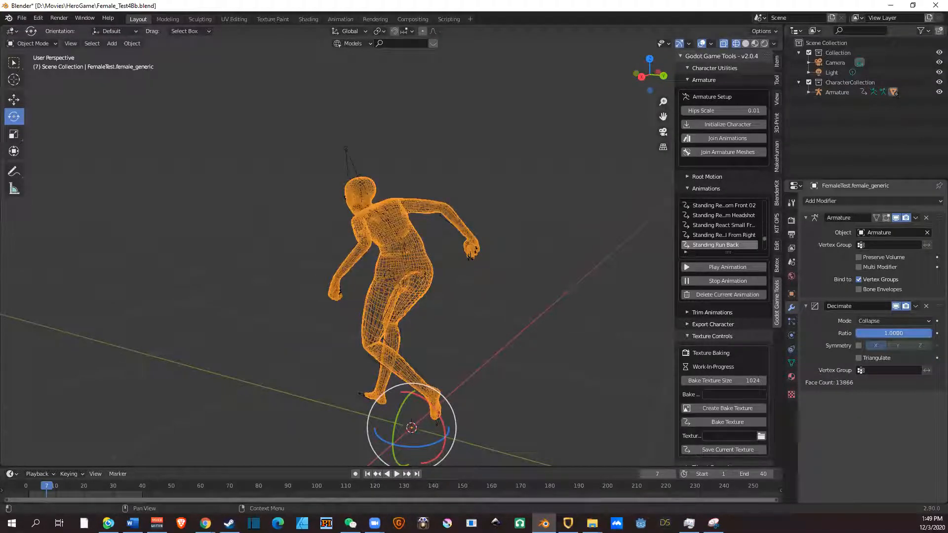
left_click(878, 333)
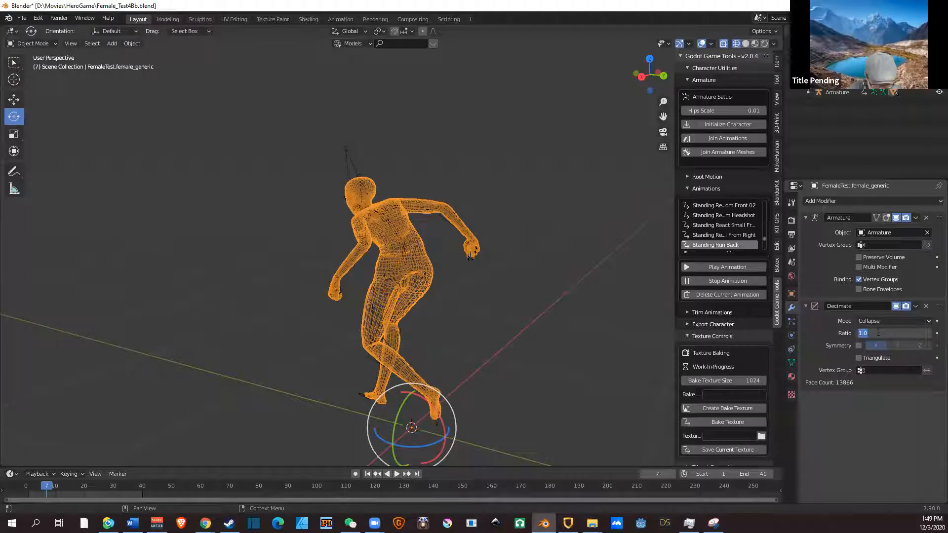
key("Escape")
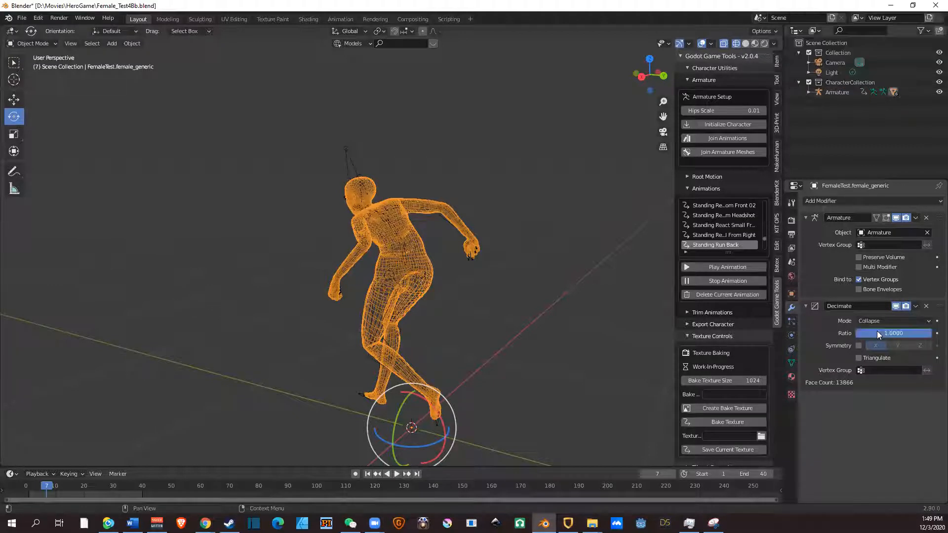
left_click(877, 333)
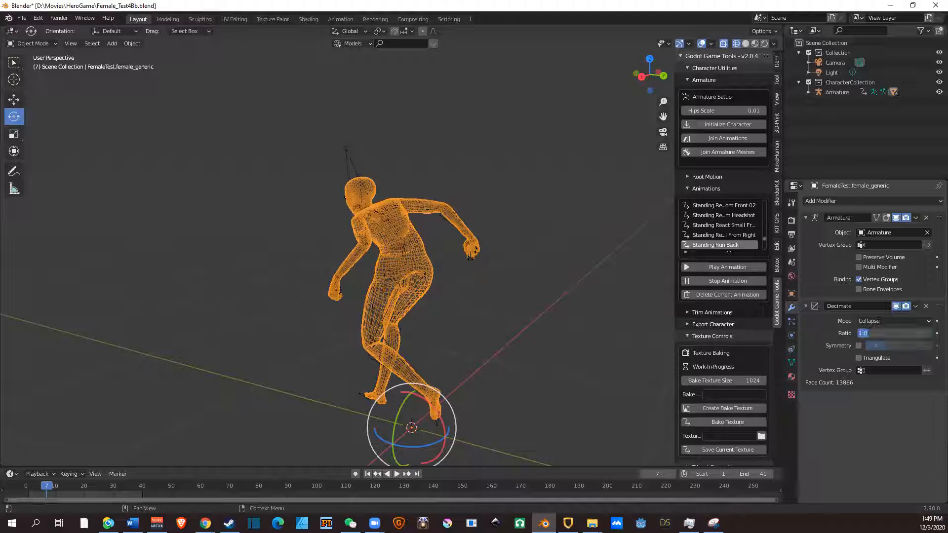
left_click(884, 325)
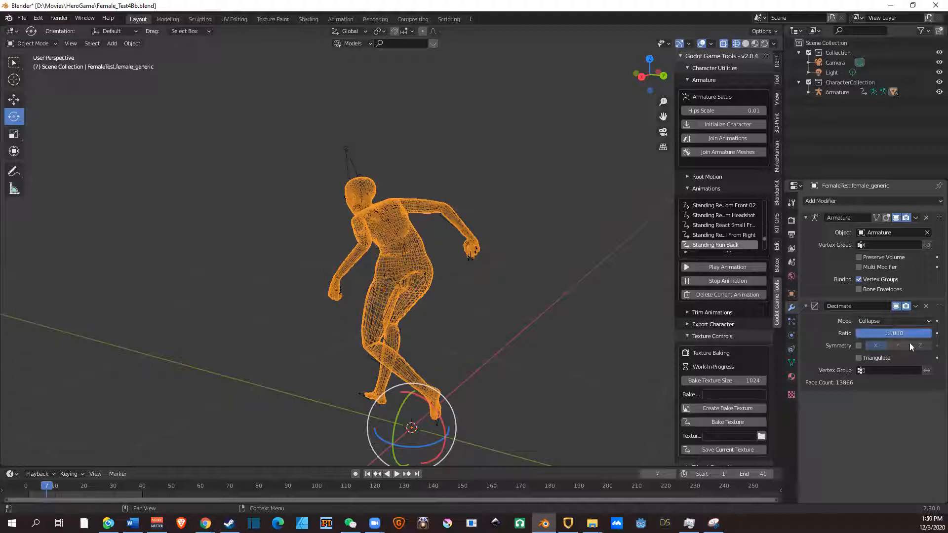
left_click(882, 334)
left_click(932, 336)
left_click(882, 334)
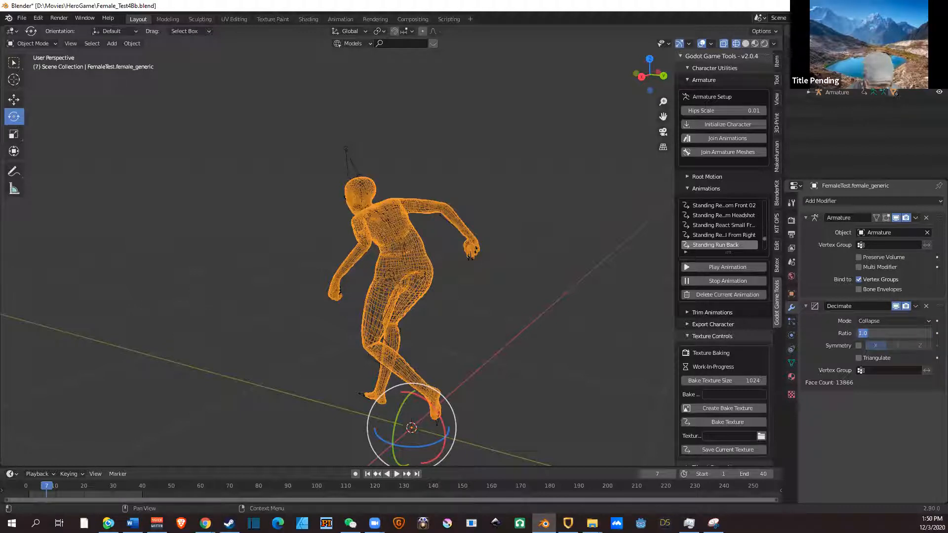
key("BackSpace")
type("0.05")
key("Return")
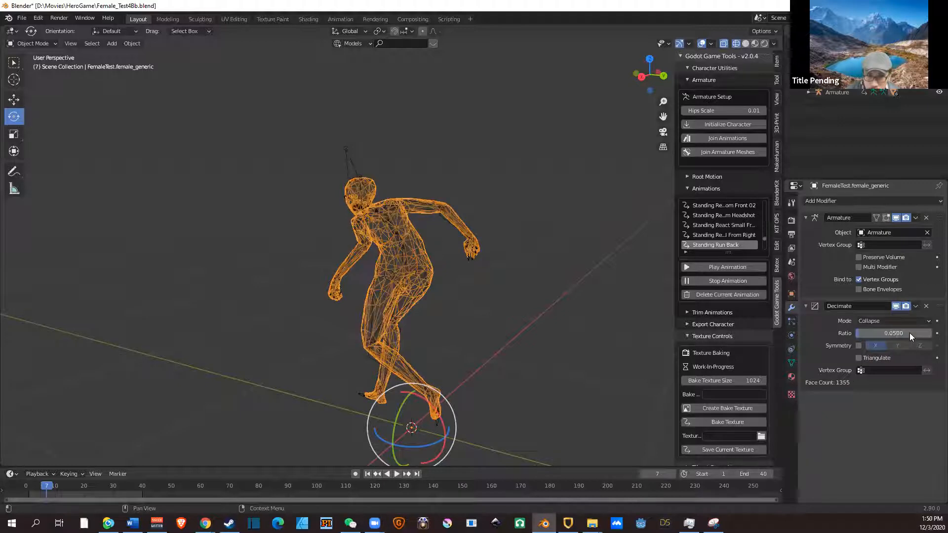
Examine the collapsed wireframe of the whole figure, the head and the torso from different angles and distances.
scroll(444, 195, "down", 2)
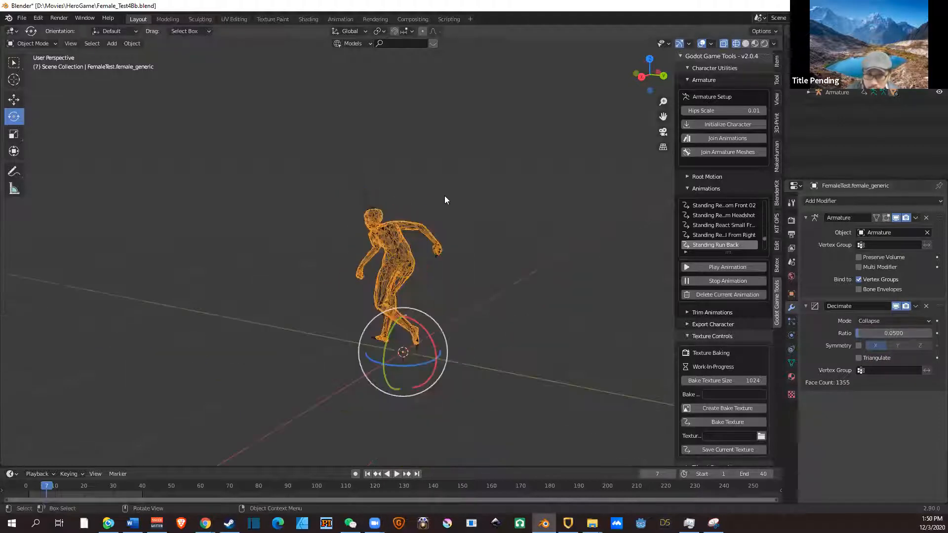
scroll(427, 196, "up", 3)
middle_click_drag(427, 195, 497, 201)
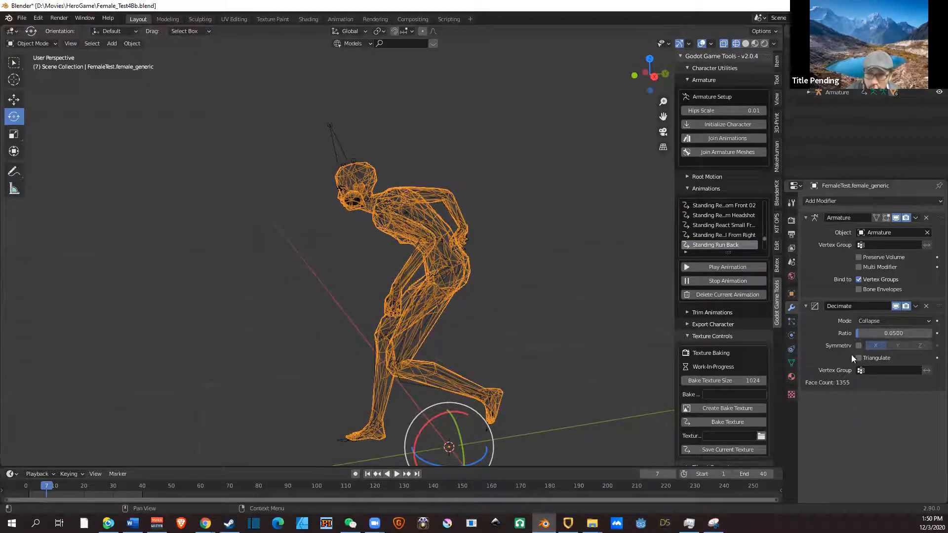
scroll(378, 183, "down", 3)
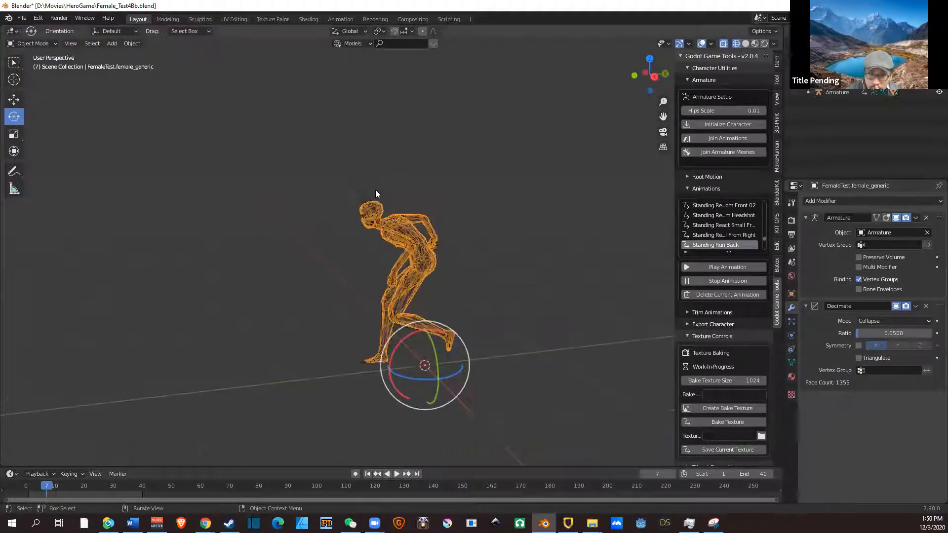
scroll(391, 193, "up", 5)
scroll(391, 194, "up", 3)
middle_click_drag(399, 170, 392, 167)
middle_click_drag(337, 177, 702, 319)
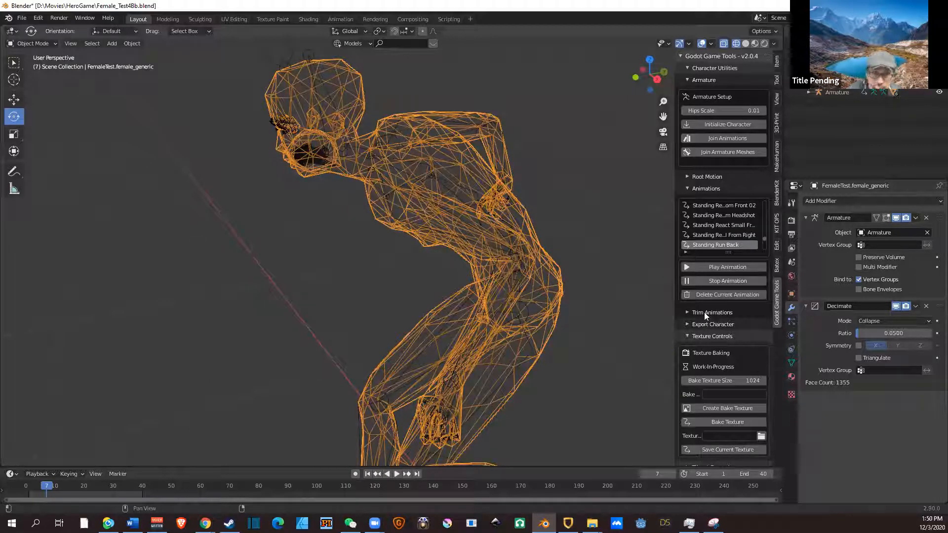
Set the Collapse ratio to 0.5.
left_click(885, 334)
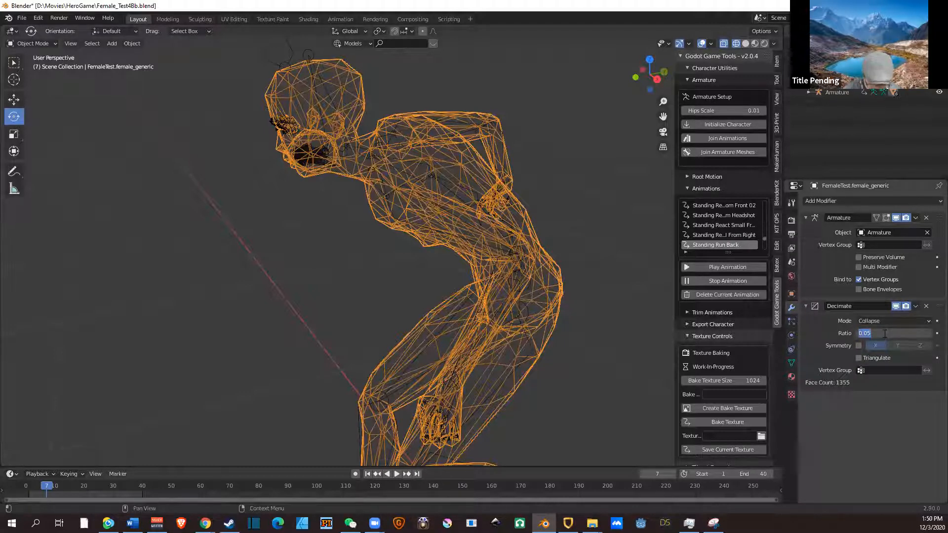
type("0.5")
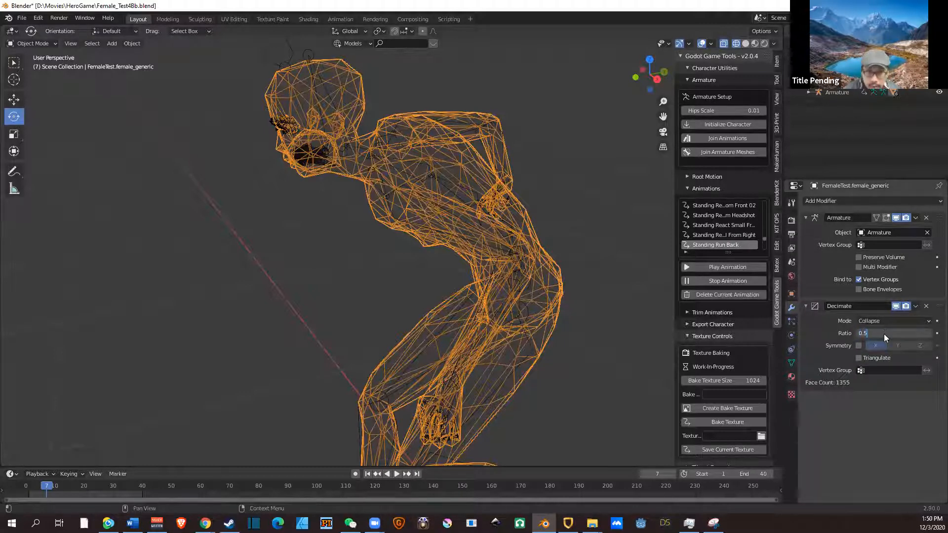
key("Return")
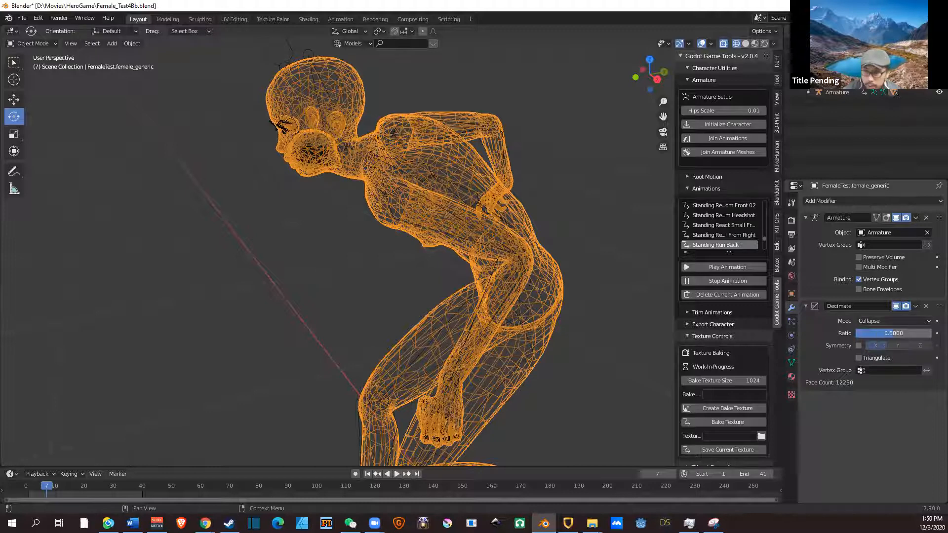
Try to set the Collapse ratio to 0.09.
left_click(903, 332)
type("0")
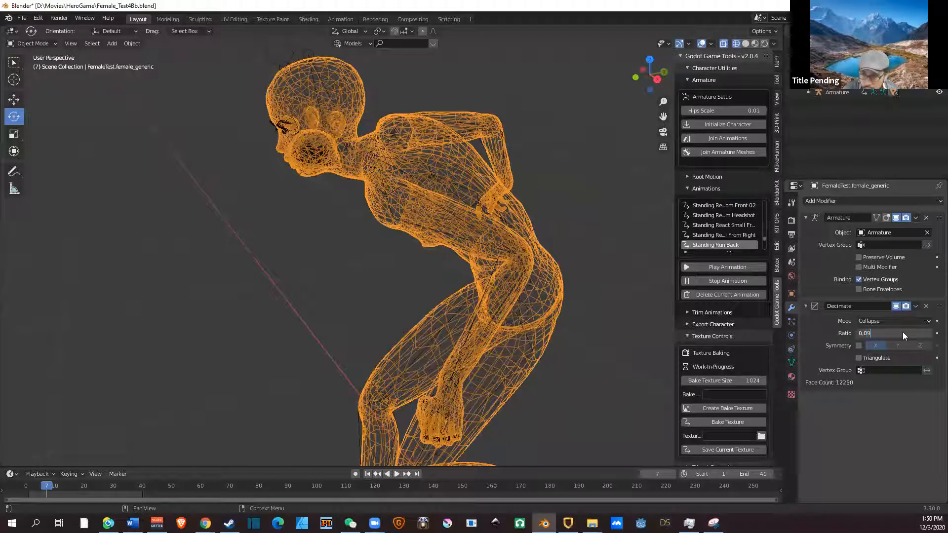
type(",09")
key("Return")
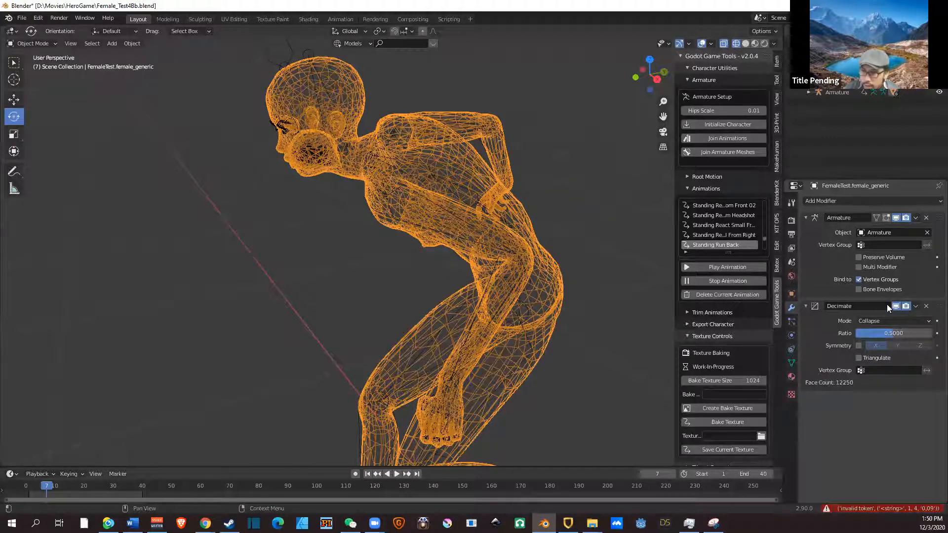
Set the Decimate mode back to Un-Subdivide and check the character's wireframe from the side.
left_click(890, 320)
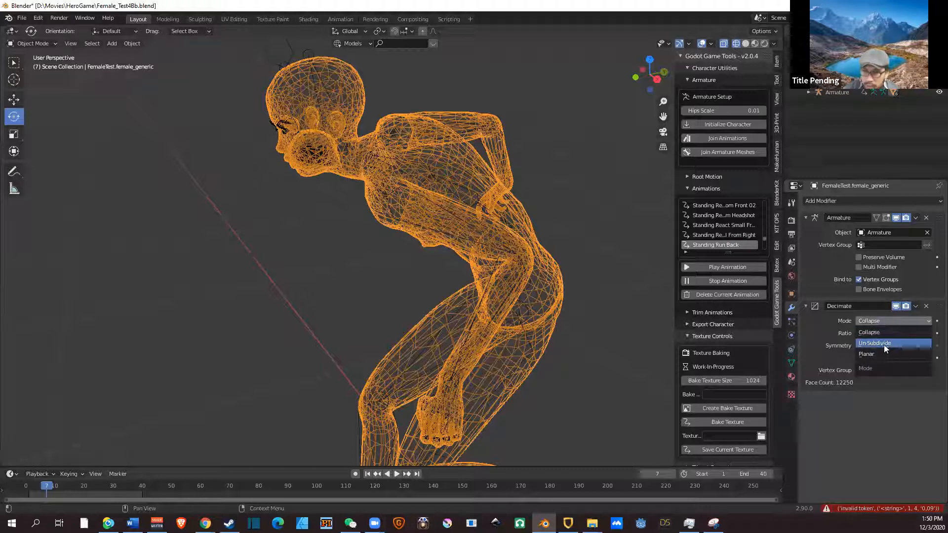
left_click(883, 344)
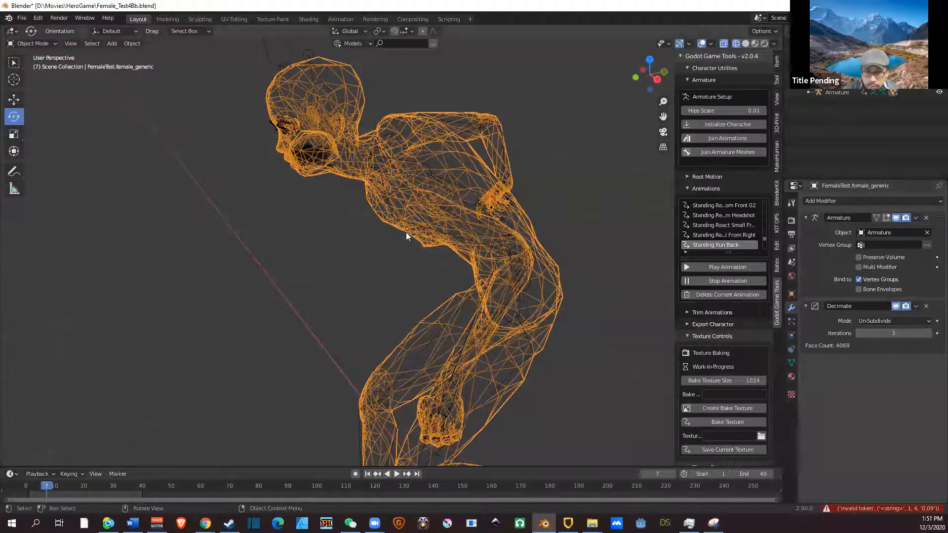
scroll(406, 240, "down", 2)
middle_click_drag(393, 227, 511, 277)
scroll(485, 310, "down", 3)
scroll(439, 325, "up", 2)
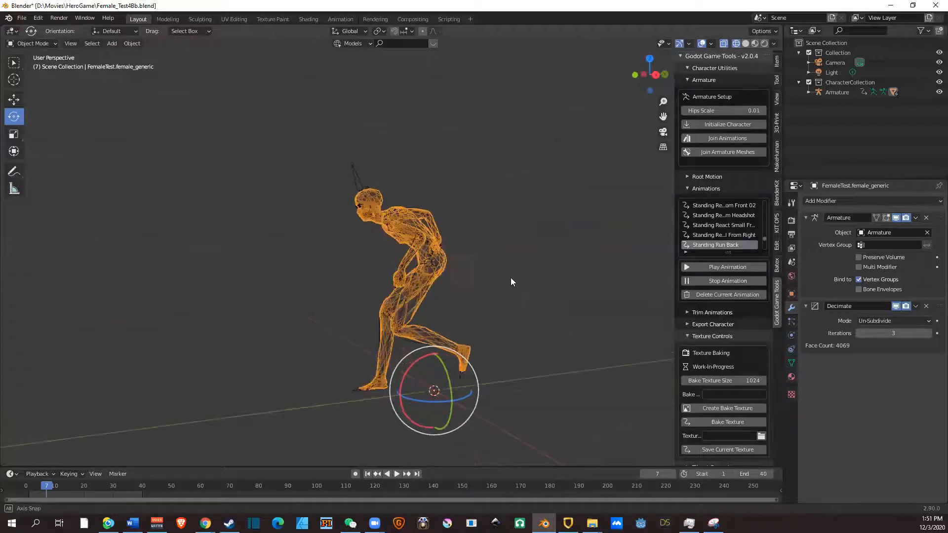
Frame the whole character wireframe from the side and capture the full screen with Snipping Tool.
middle_click_drag(455, 266, 482, 245, "ctrl")
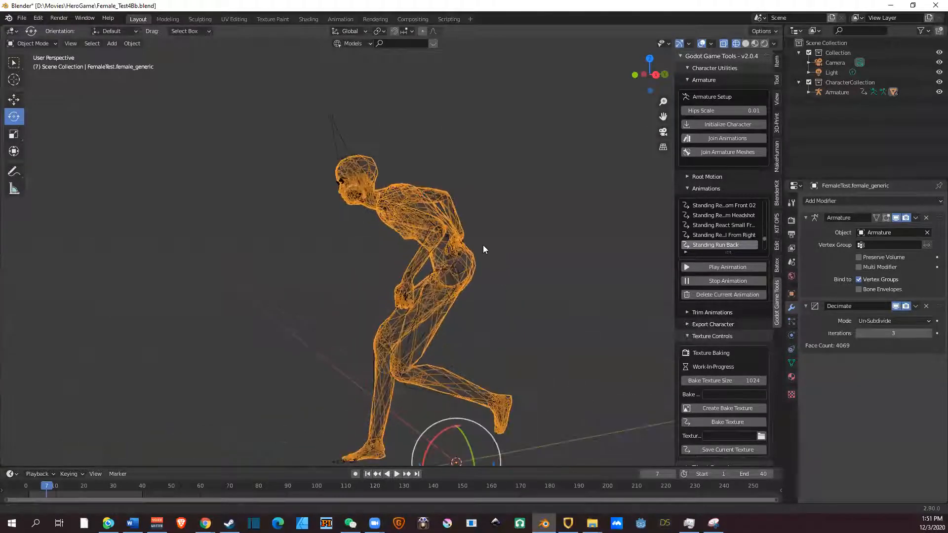
middle_click_drag(406, 230, 407, 185)
scroll(412, 222, "up", 3)
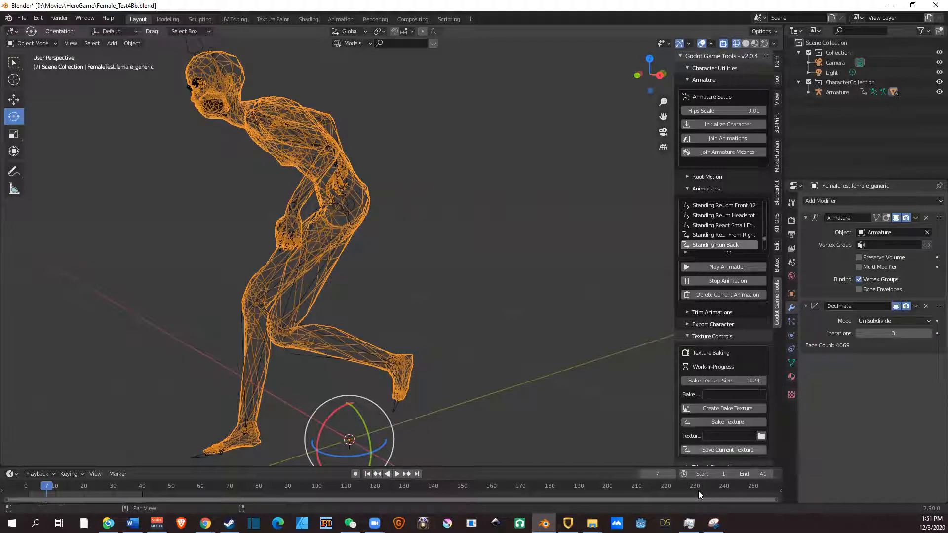
left_click(714, 522)
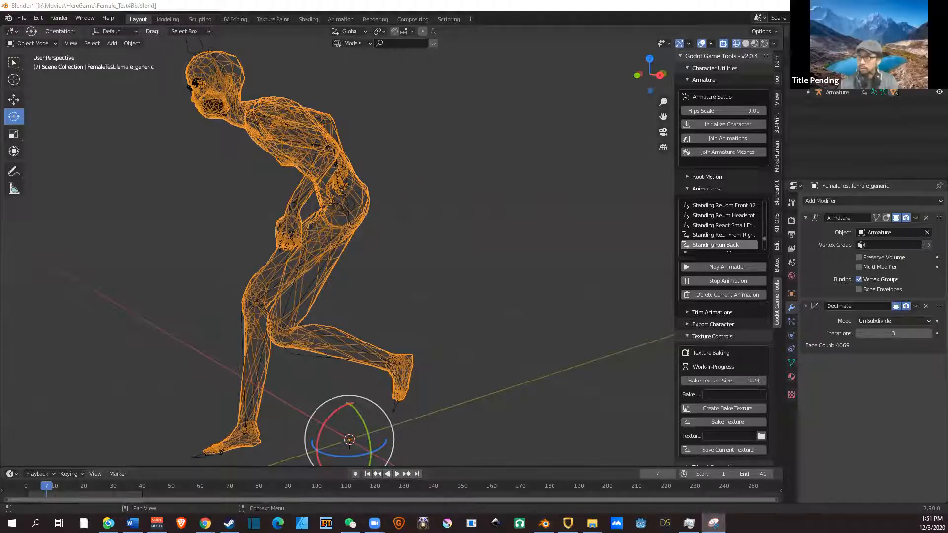
key("ctrl+n")
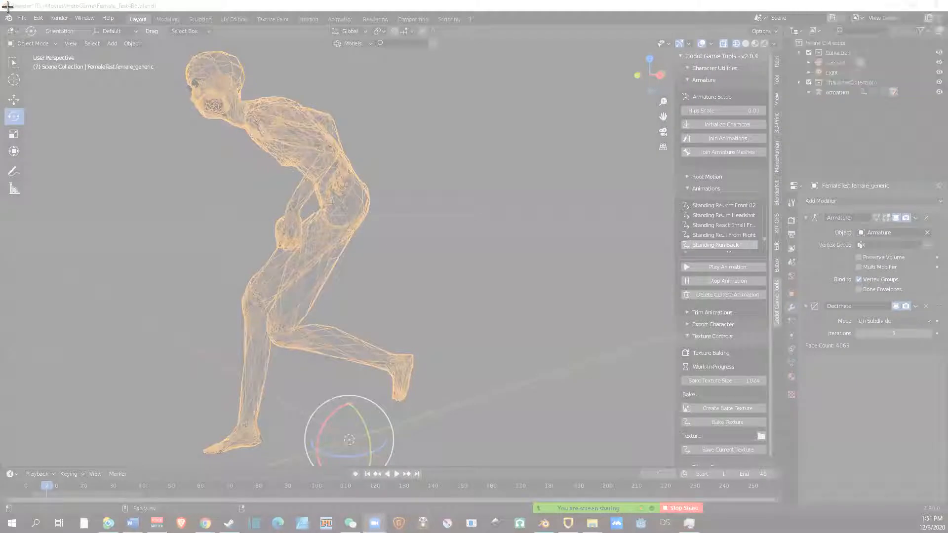
left_click_drag(8, 7, 947, 532)
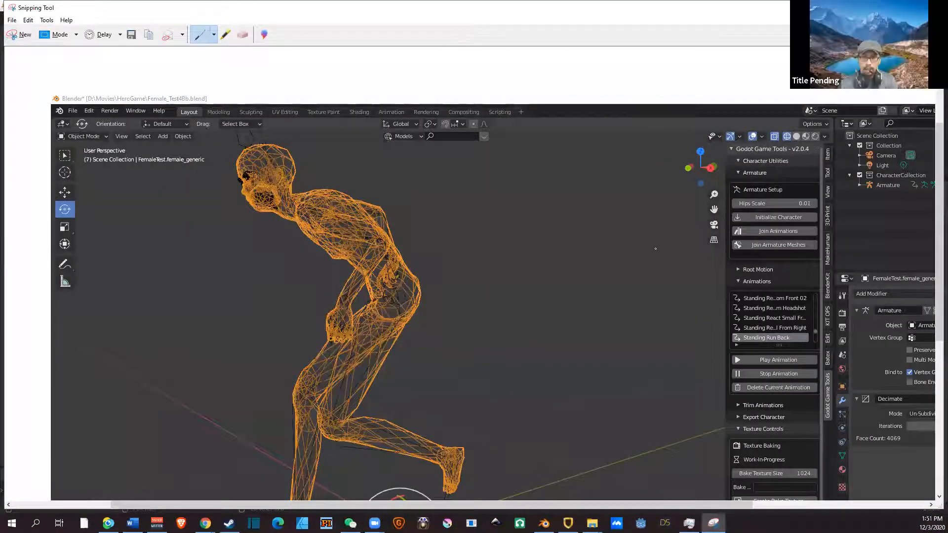
Circle the Decimate modifier's face count in red on the captured screenshot and copy the annotated image.
scroll(494, 277, "down", 3)
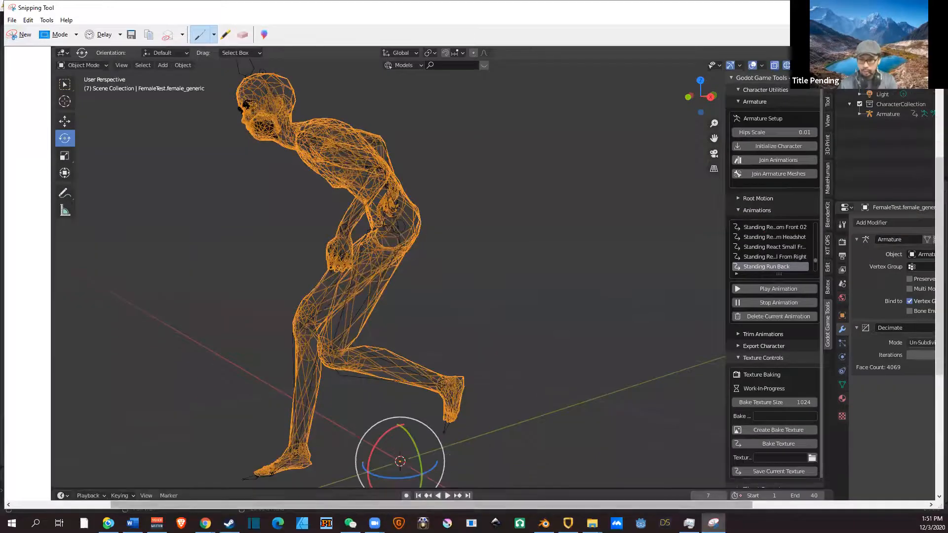
left_click_drag(263, 505, 364, 505)
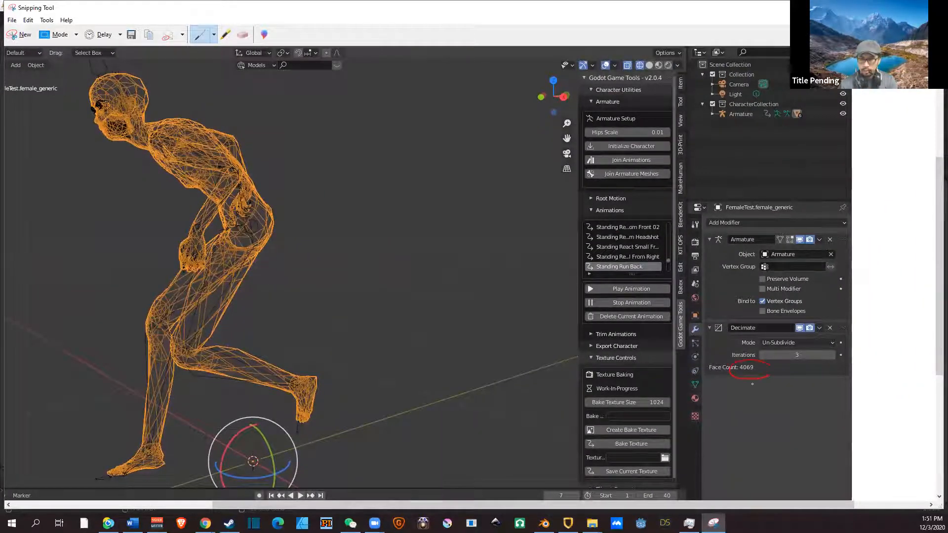
left_click_drag(769, 364, 762, 381)
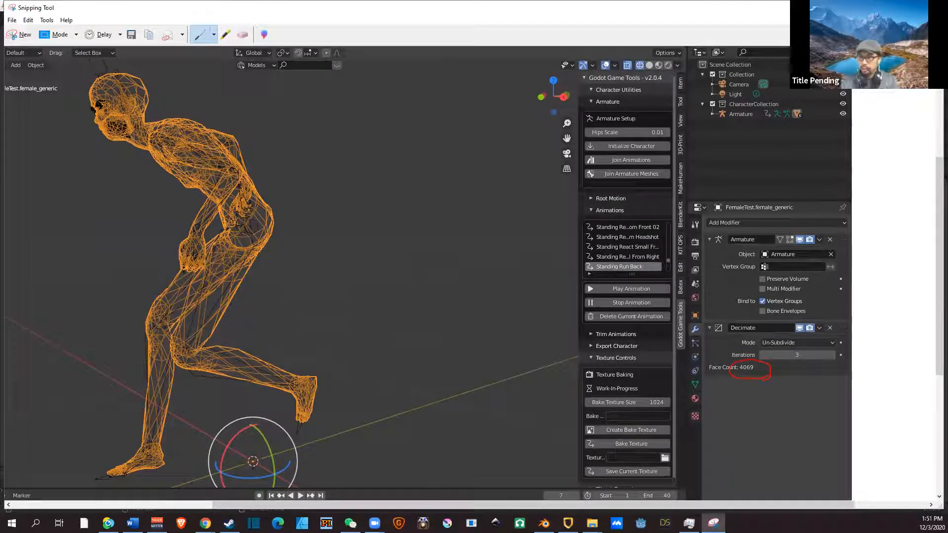
left_click(12, 20)
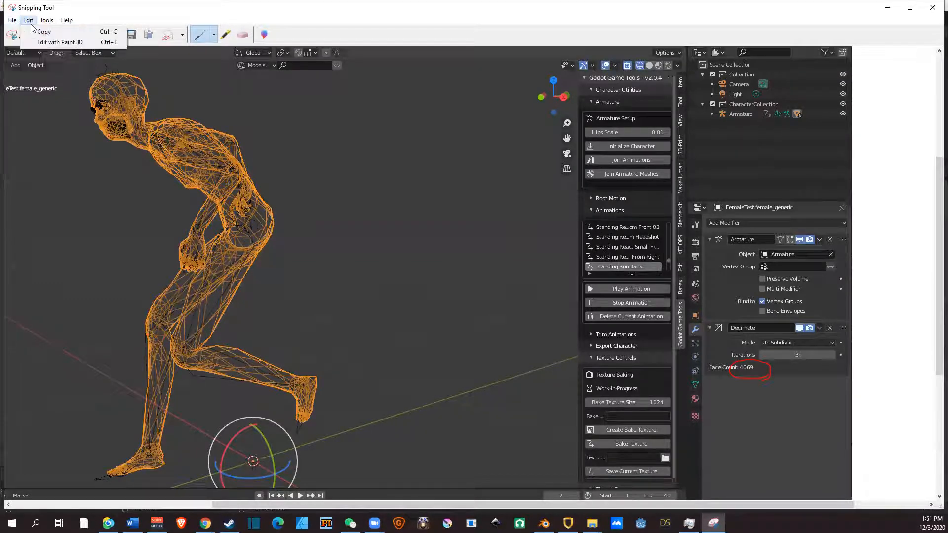
left_click(42, 31)
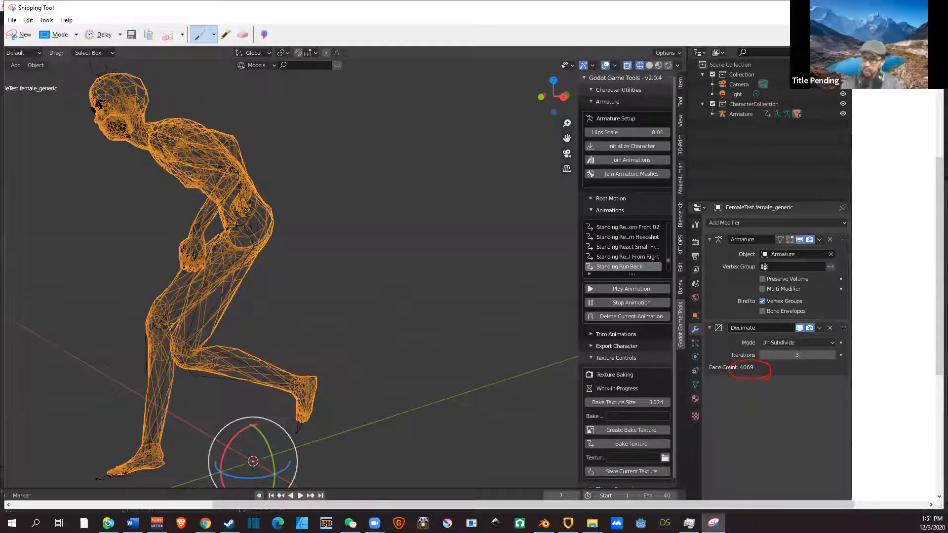